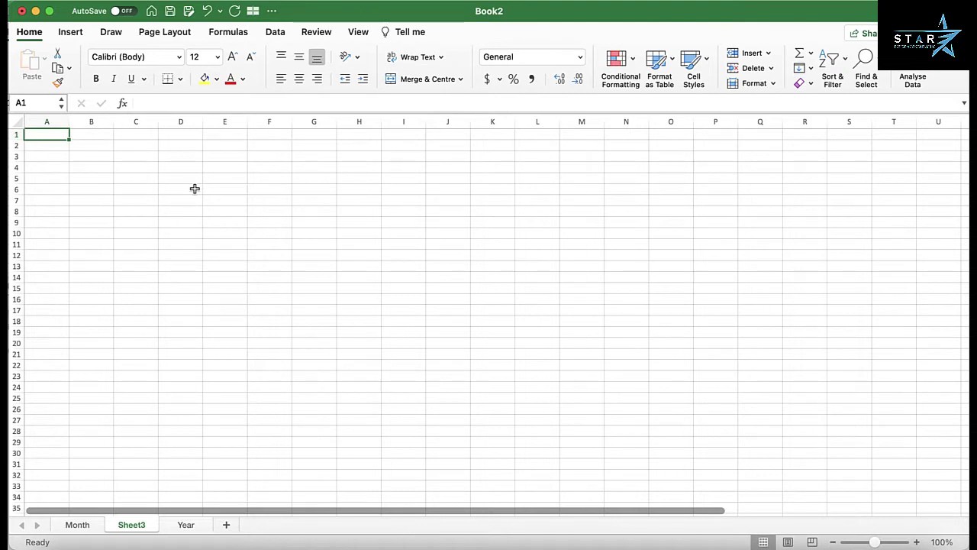
- Examine the Month and Year sheets, including the monthly dates, cash inflows, outflows, free cash flow and discounting rate
{"action": "key", "text": "ctrl+Page_Up"}
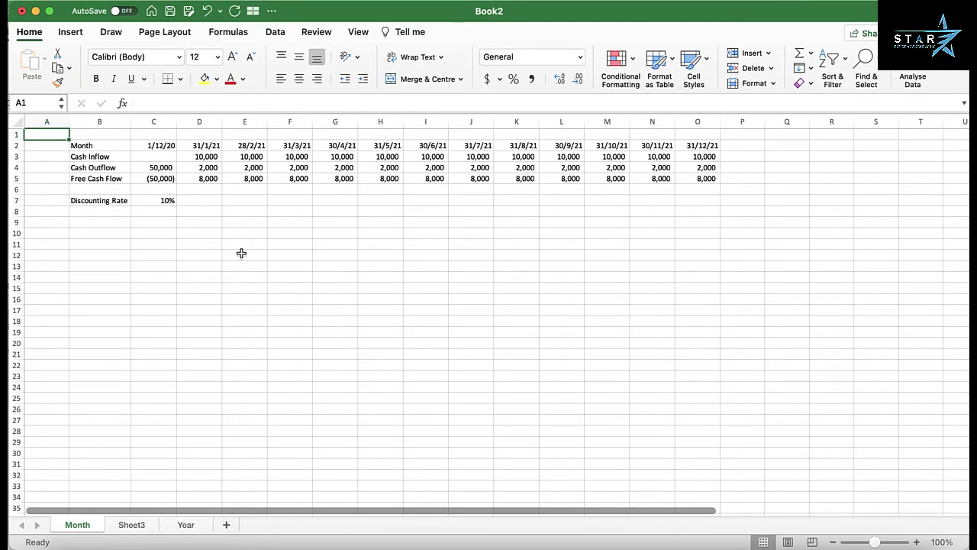
{"action": "left_click", "coordinate": [187, 525]}
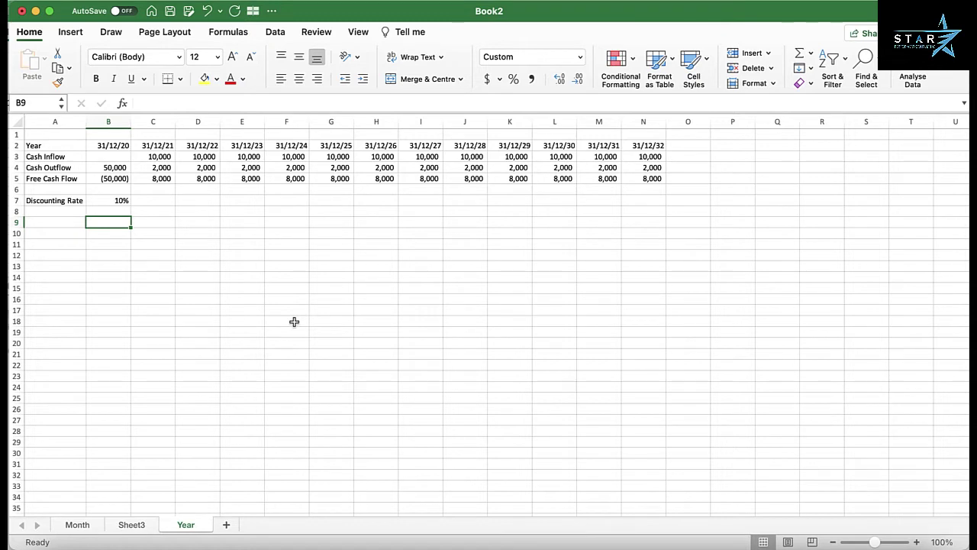
{"action": "left_click", "coordinate": [77, 525]}
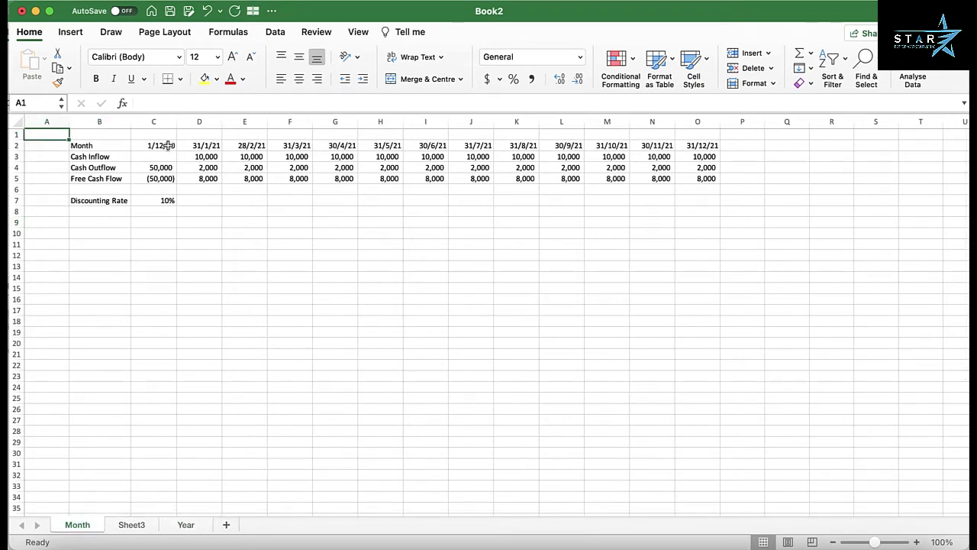
{"action": "left_click_drag", "start_coordinate": [166, 146], "coordinate": [708, 145]}
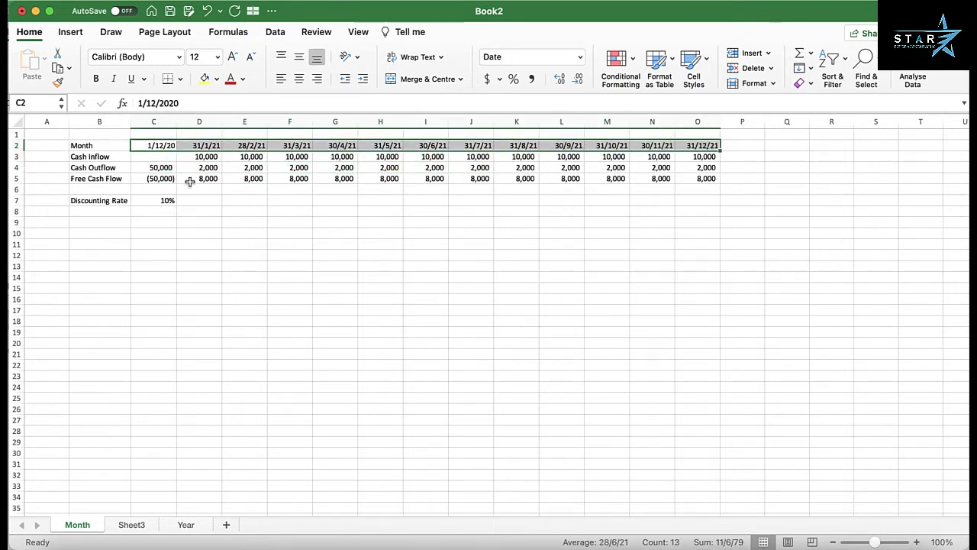
{"action": "left_click", "coordinate": [103, 159]}
{"action": "left_click", "coordinate": [197, 157]}
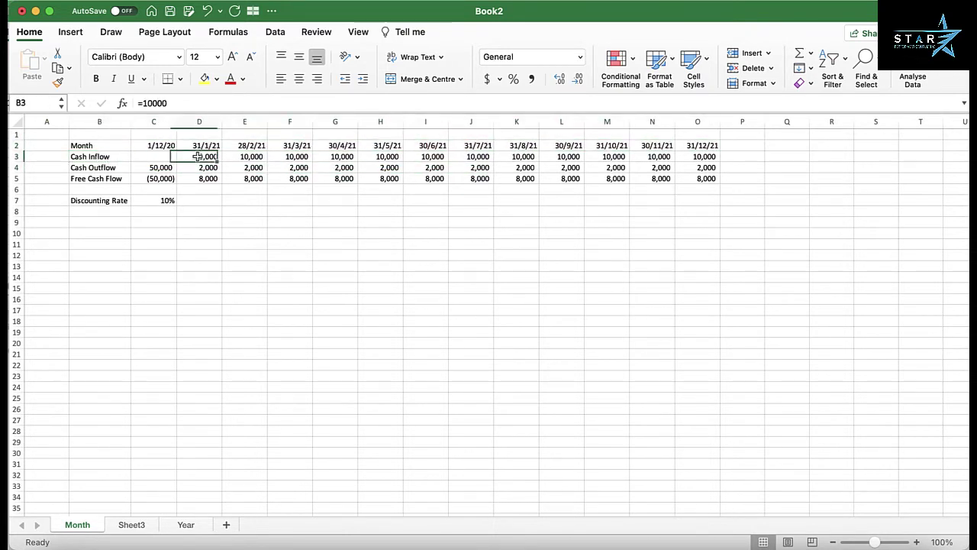
{"action": "left_click", "coordinate": [116, 168]}
{"action": "left_click", "coordinate": [165, 168]}
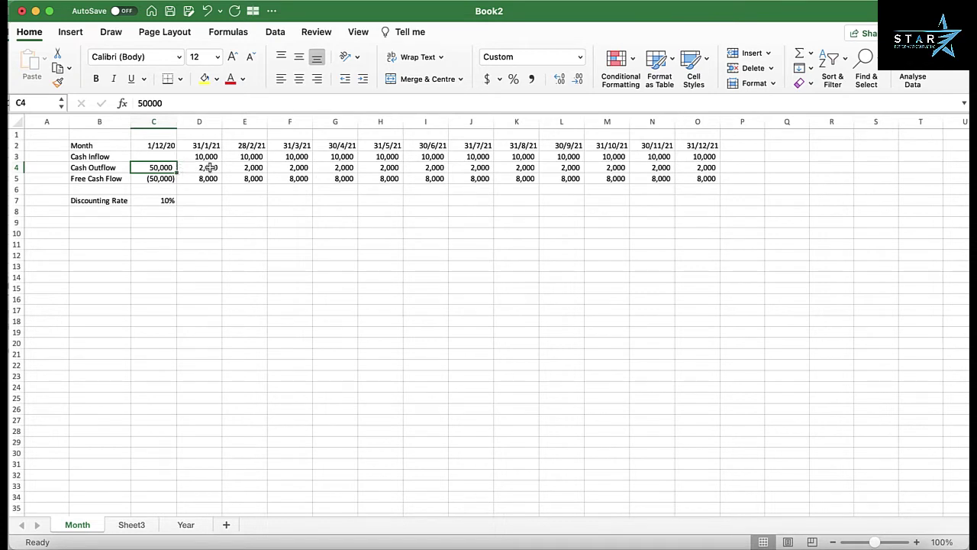
{"action": "left_click_drag", "start_coordinate": [209, 168], "coordinate": [714, 163]}
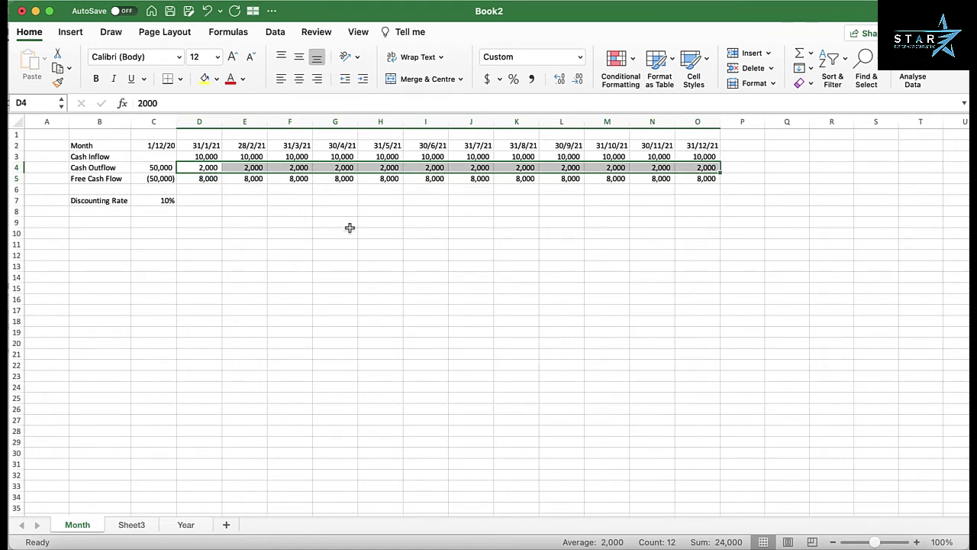
{"action": "left_click_drag", "start_coordinate": [109, 181], "coordinate": [708, 178]}
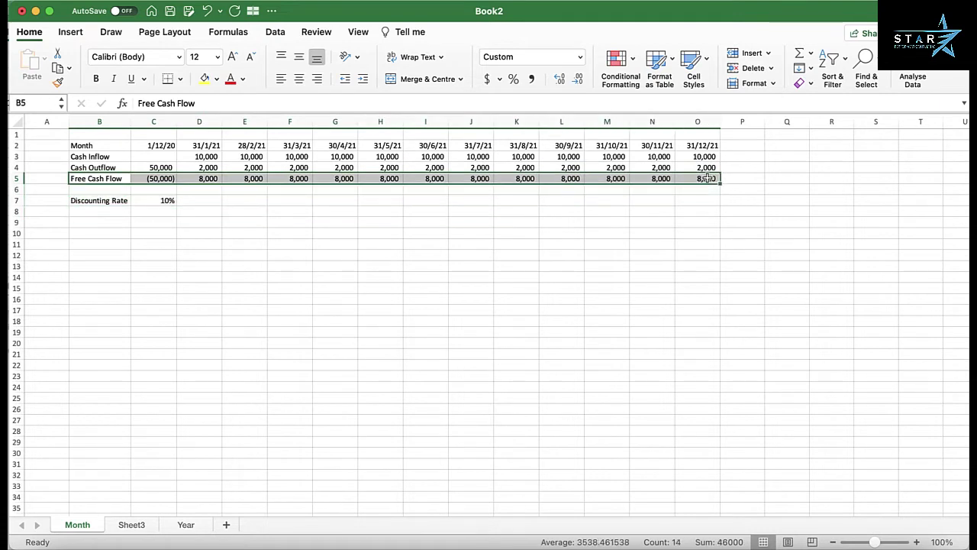
{"action": "left_click", "coordinate": [169, 180]}
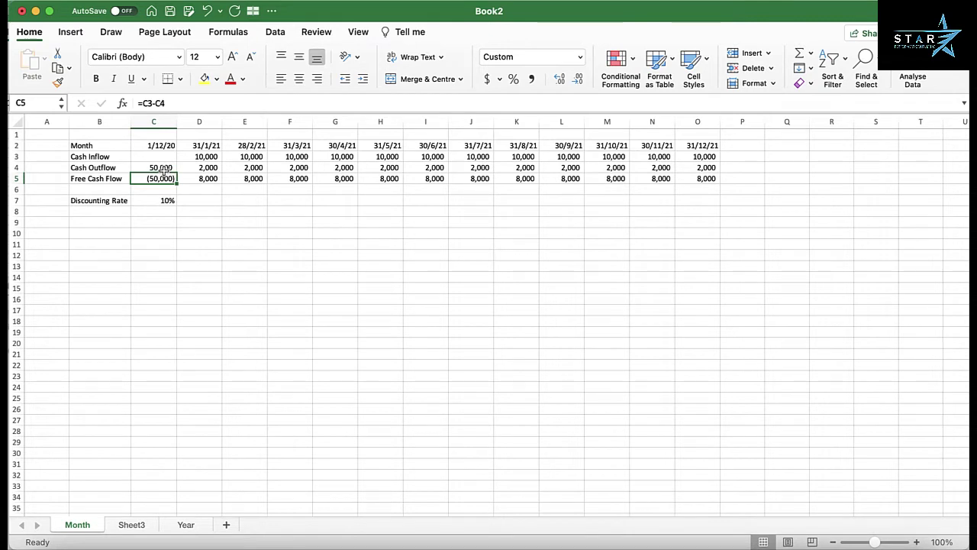
{"action": "left_click", "coordinate": [107, 200]}
{"action": "left_click", "coordinate": [168, 200]}
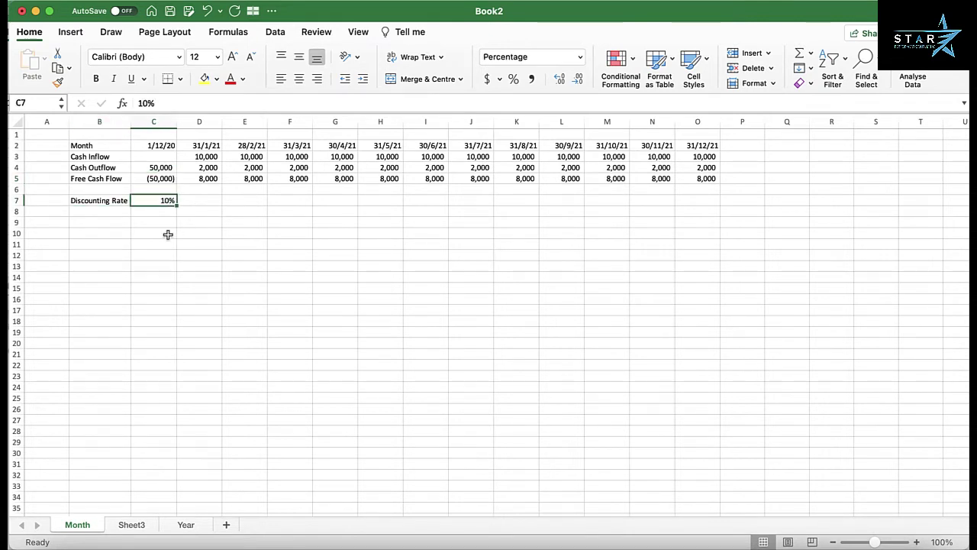
- Label cell B9 of the Month sheet "NPV" and begin an NPV function in C9
{"action": "left_click", "coordinate": [122, 223]}
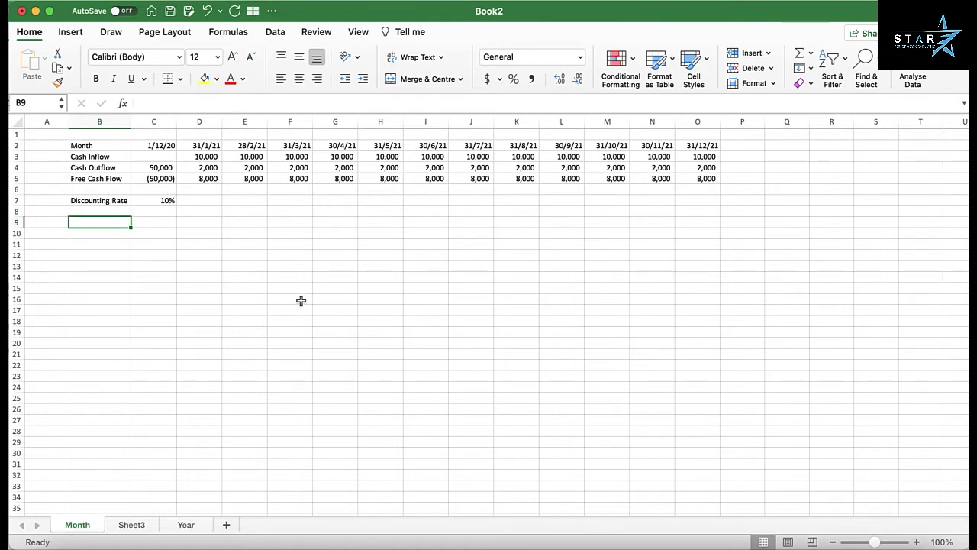
{"action": "type", "text": "NPV"}
{"action": "key", "text": "Return"}
{"action": "key", "text": "Up"}
{"action": "key", "text": "Right"}
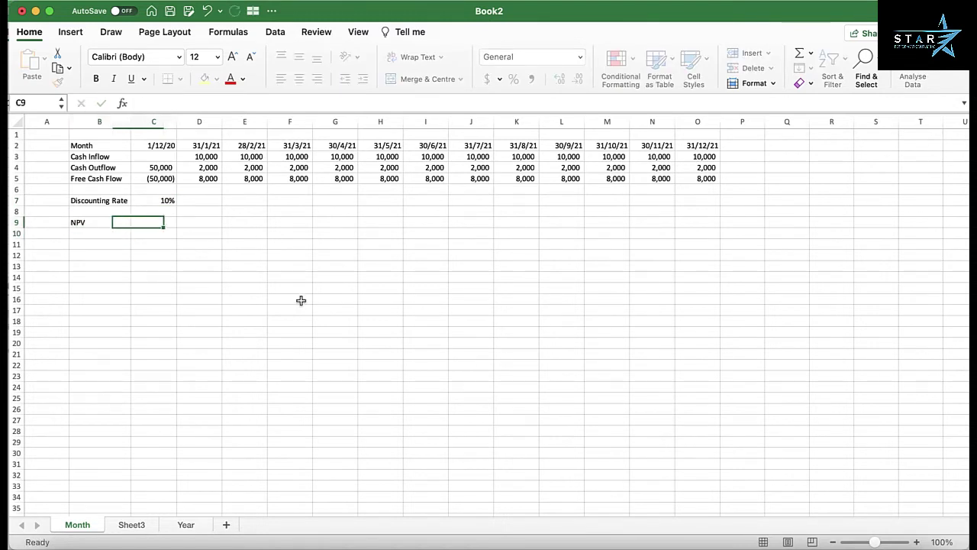
{"action": "type", "text": "=n"}
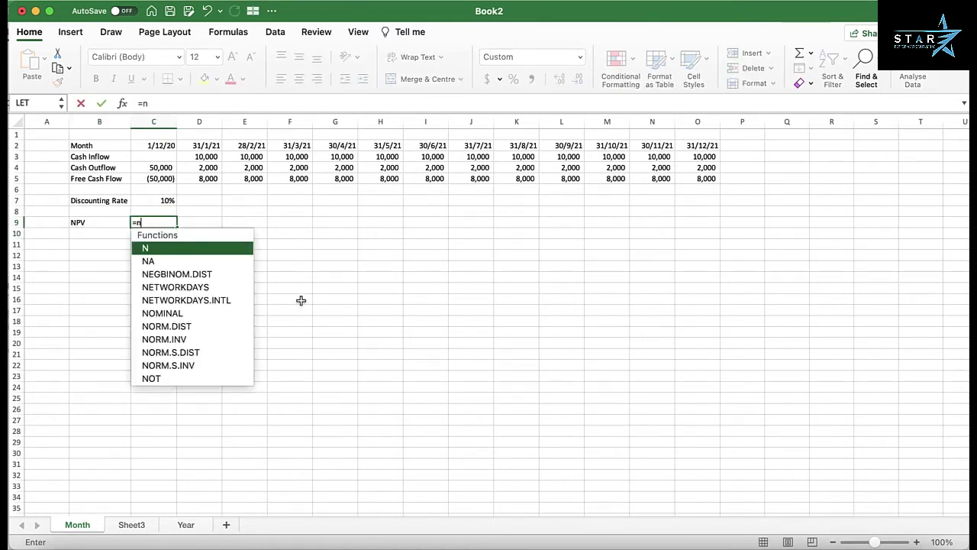
{"action": "type", "text": "pv"}
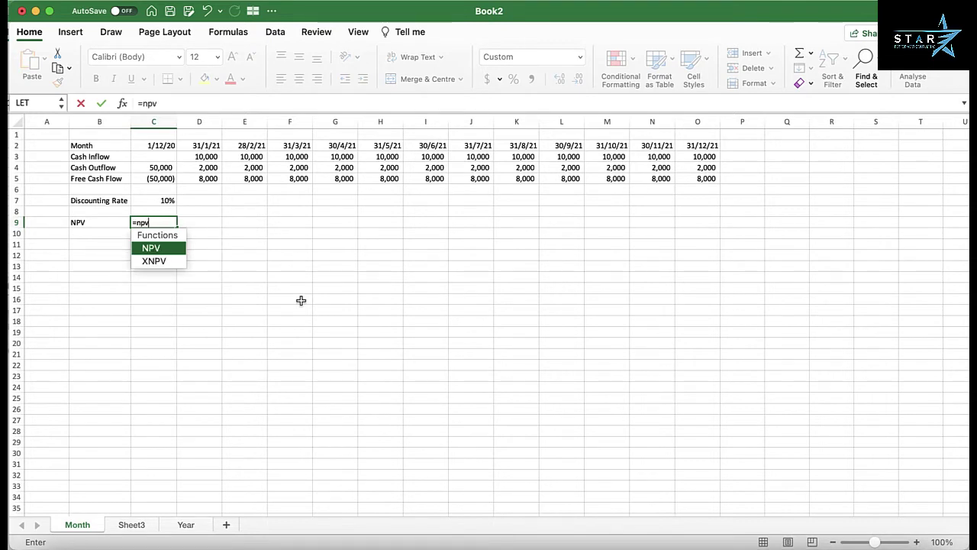
{"action": "type", "text": "("}
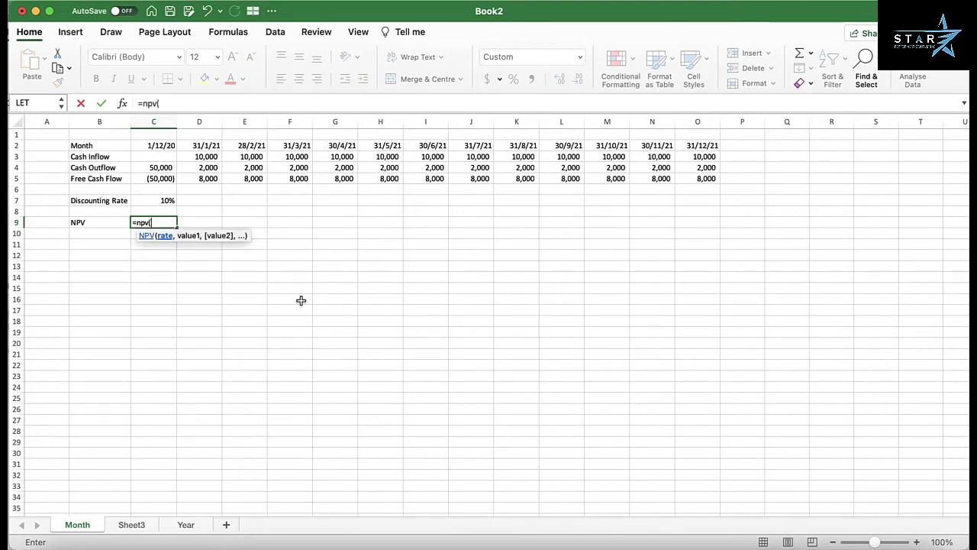
- Look through the list of financial functions for NPV and return to the unfinished formula in C9
{"action": "left_click", "coordinate": [237, 35]}
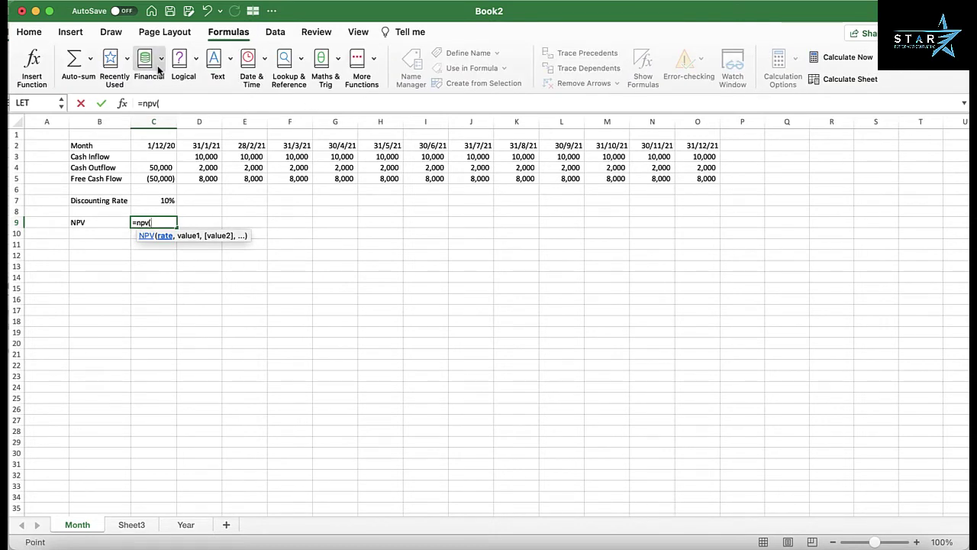
{"action": "left_click", "coordinate": [158, 67]}
{"action": "scroll", "coordinate": [194, 375], "scroll_direction": "down", "scroll_amount": 3}
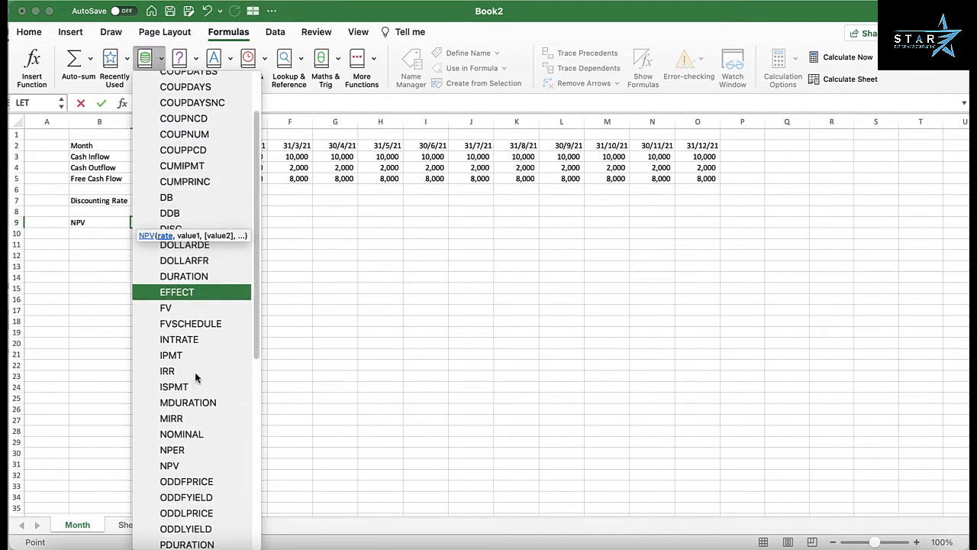
{"action": "scroll", "coordinate": [195, 371], "scroll_direction": "down", "scroll_amount": 3}
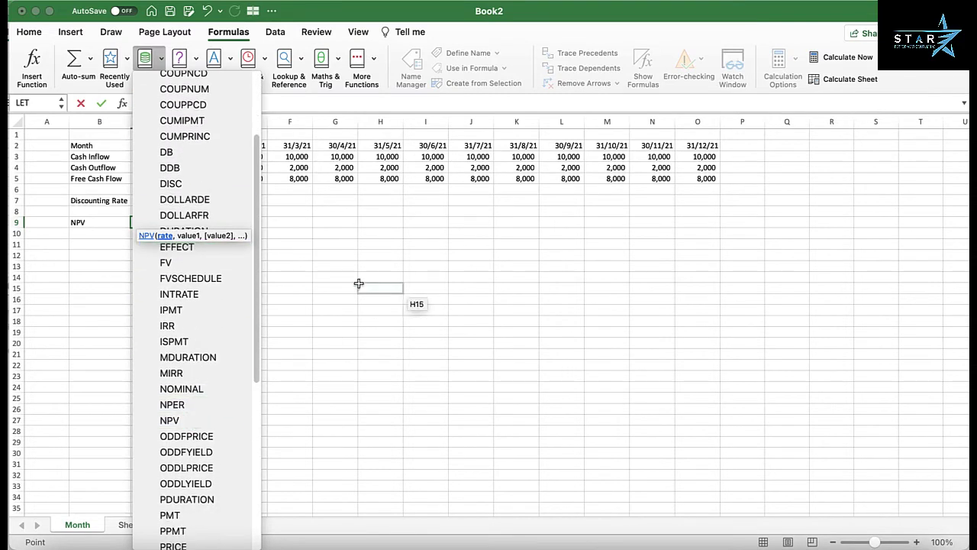
{"action": "key", "text": "Escape"}
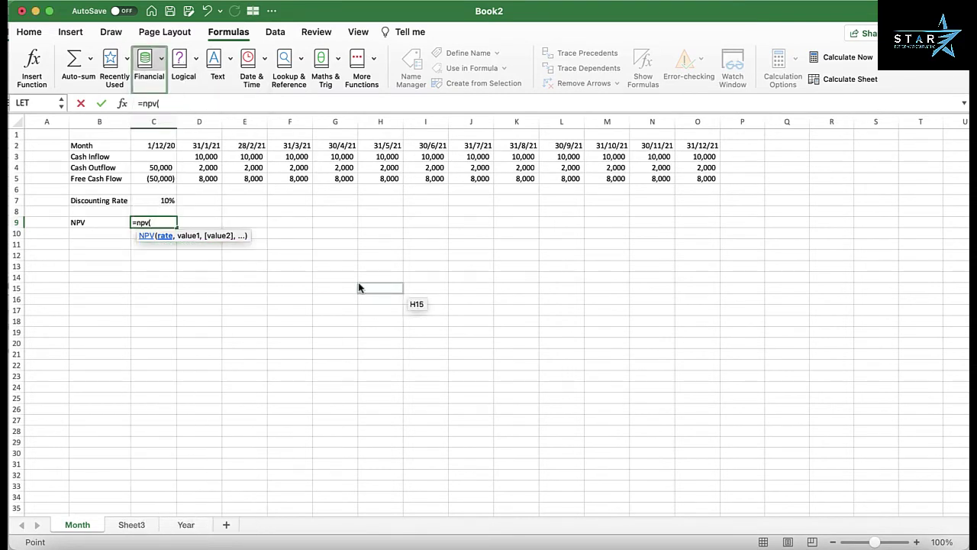
{"action": "left_click", "coordinate": [161, 223]}
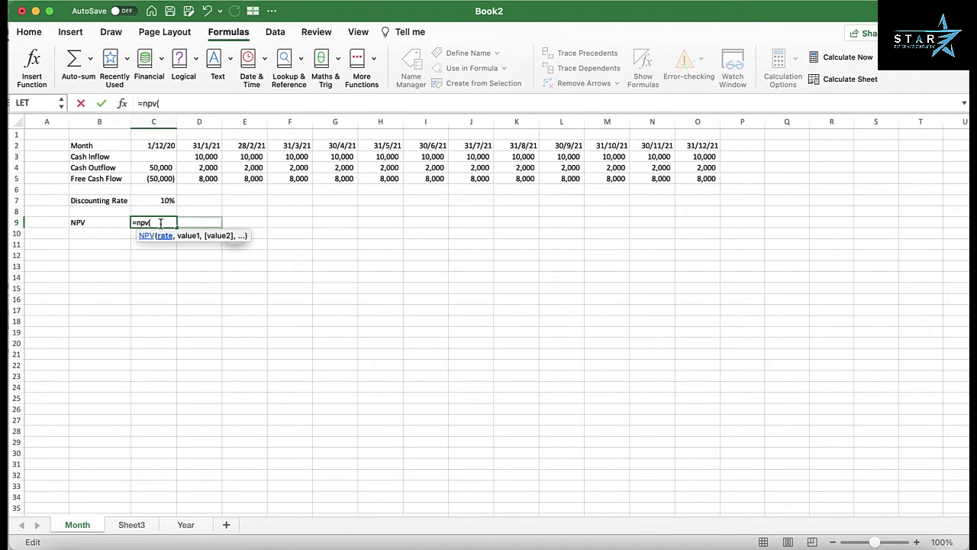
- Complete the NPV formula in C9 with rate C7/12 and the free cash flow range C5:O5
{"action": "left_click", "coordinate": [167, 200]}
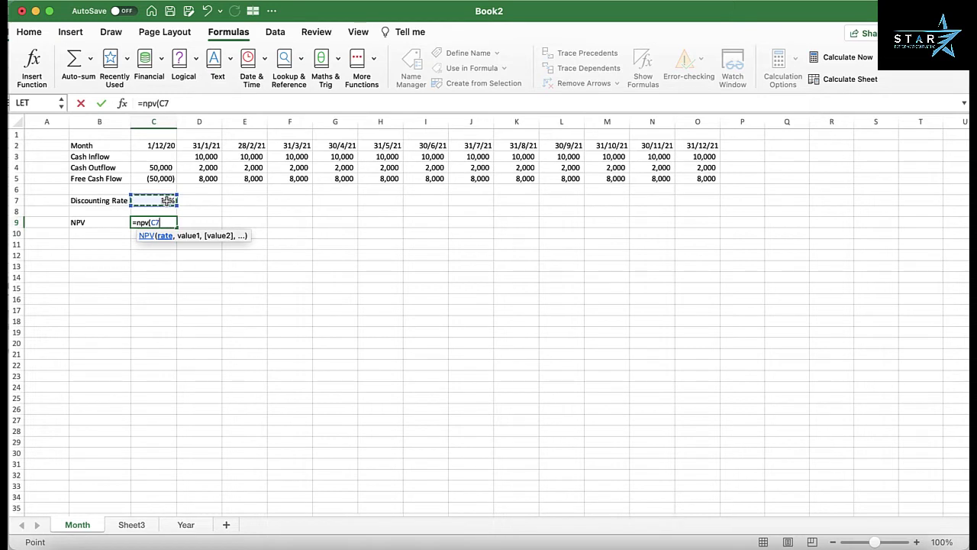
{"action": "type", "text": "/12,"}
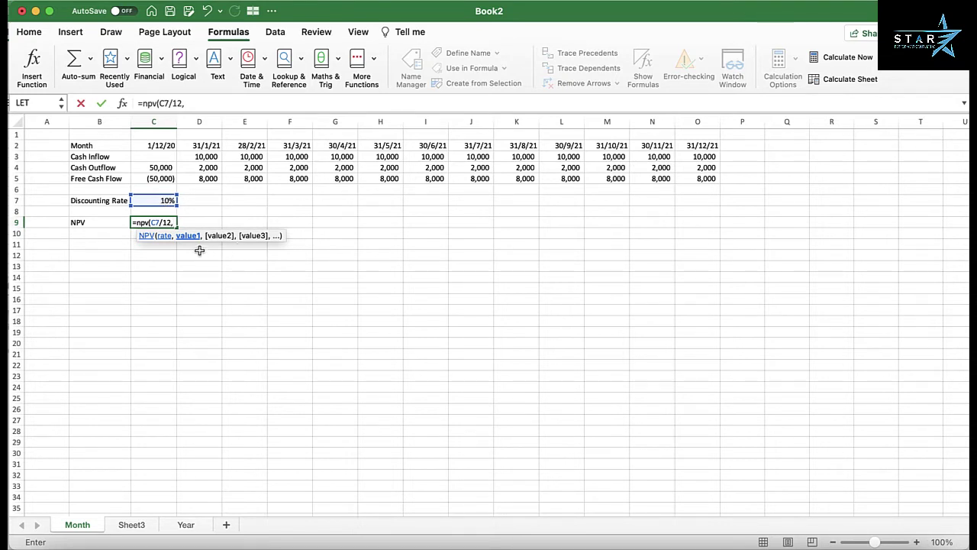
{"action": "left_click_drag", "start_coordinate": [161, 179], "coordinate": [704, 181]}
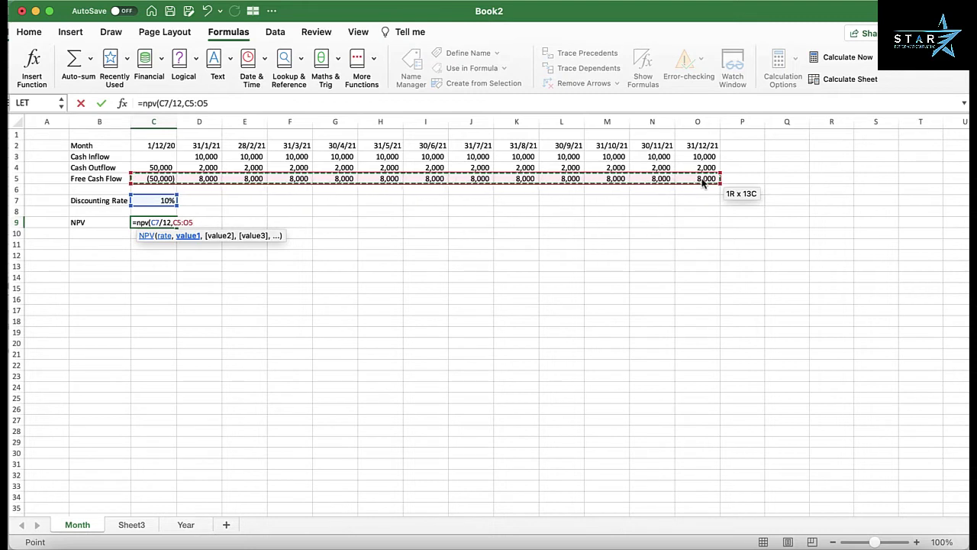
{"action": "type", "text": ")"}
{"action": "key", "text": "Return"}
{"action": "key", "text": "Up"}
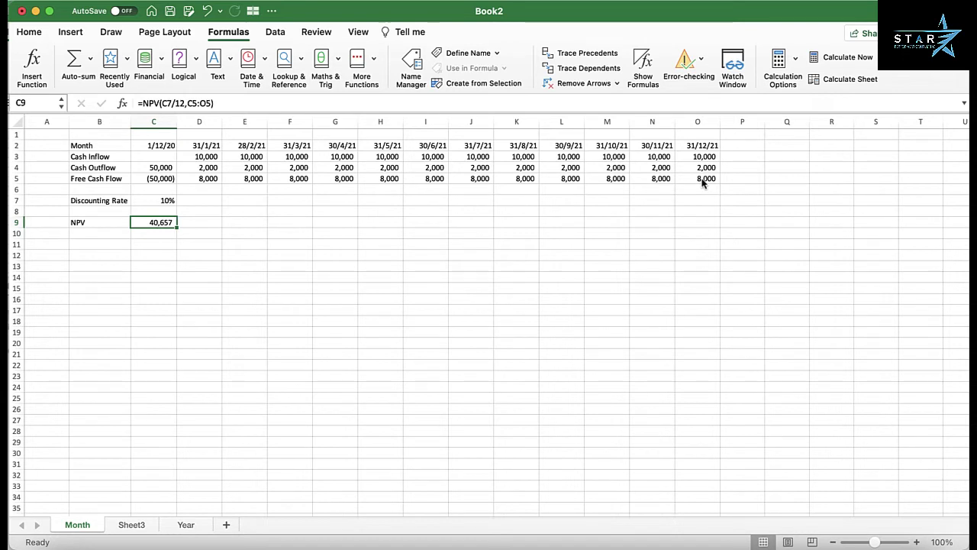
- Label cell B10 "XNPV" below the NPV label
{"action": "key", "text": "Down"}
{"action": "key", "text": "Left"}
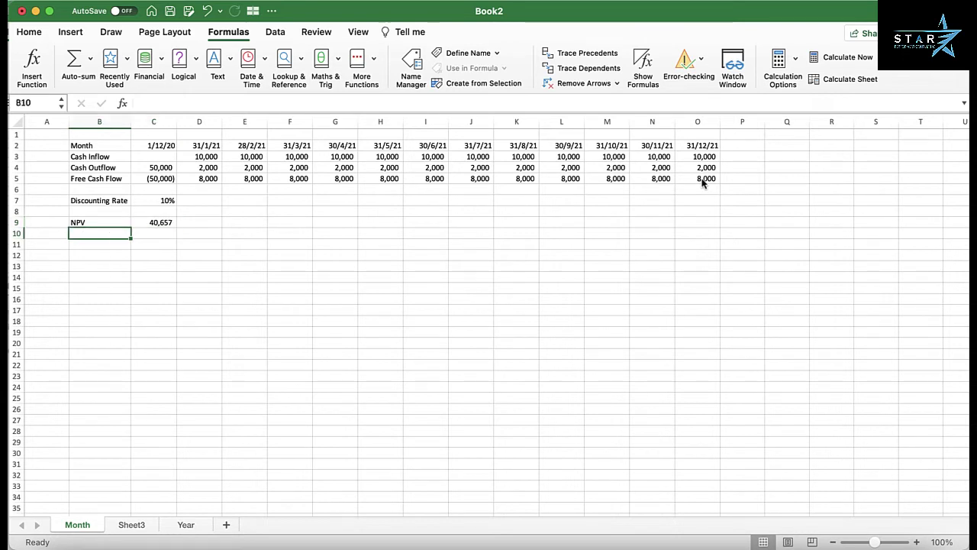
{"action": "type", "text": "XNPV"}
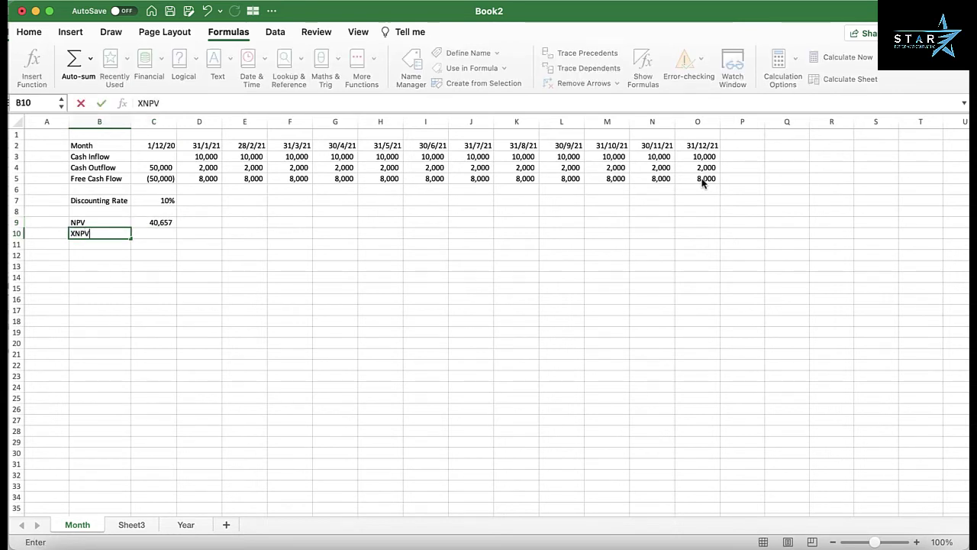
{"action": "key", "text": "Right"}
- Enter an XNPV formula in C10 using rate C7/12, free cash flows C5:O5 and dates C2:O2
{"action": "type", "text": "="}
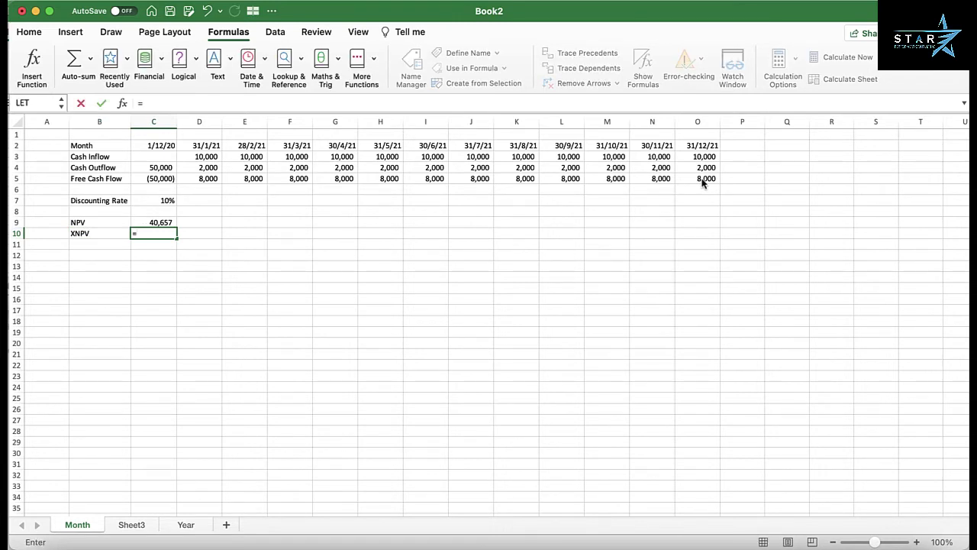
{"action": "type", "text": "xnpv"}
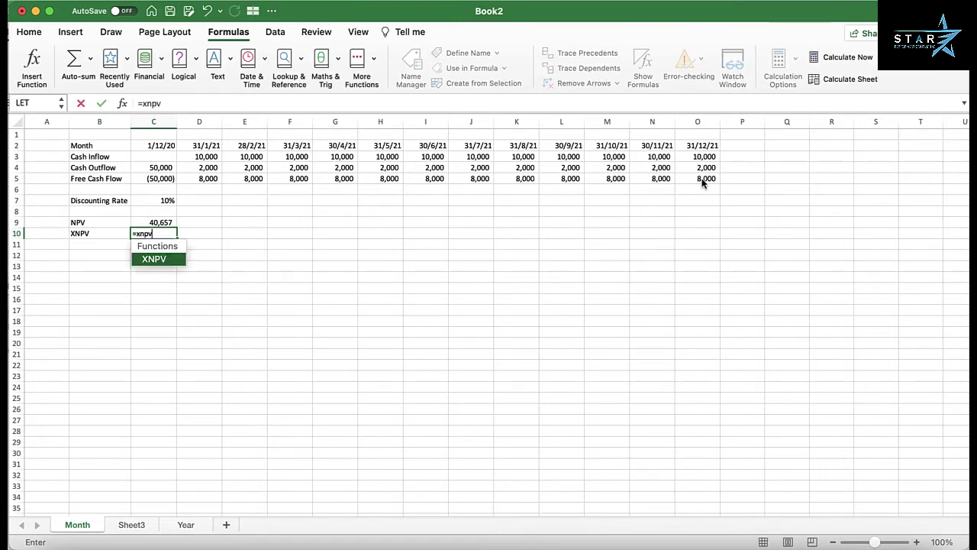
{"action": "type", "text": "("}
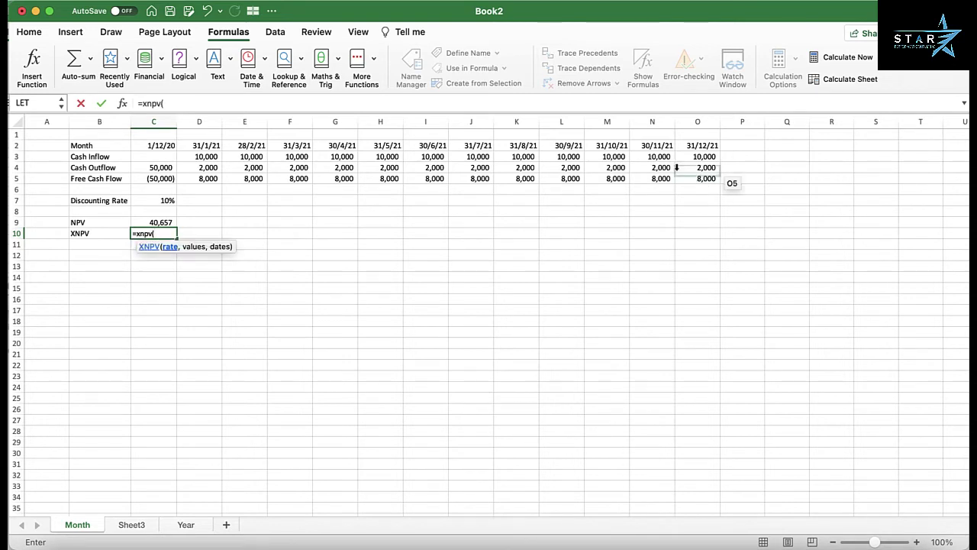
{"action": "left_click", "coordinate": [158, 199]}
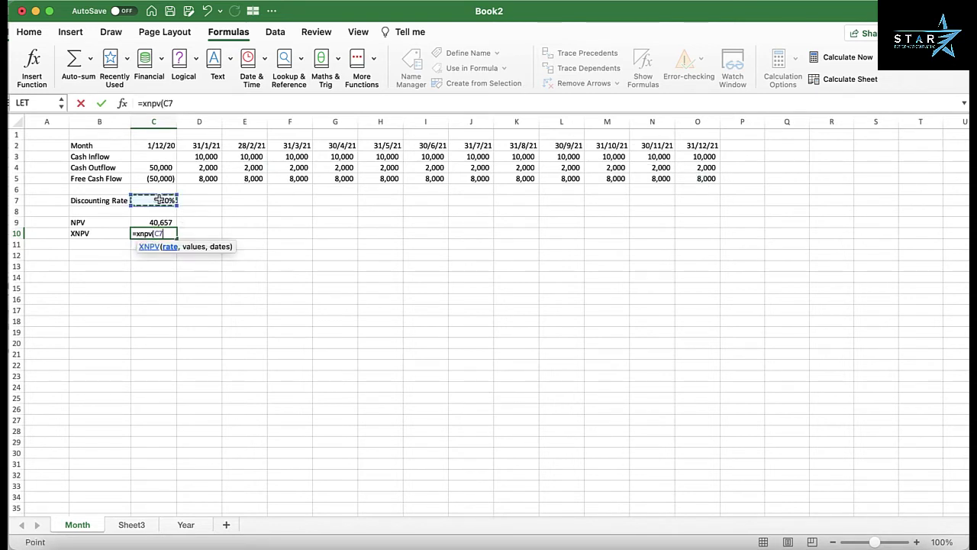
{"action": "type", "text": "/12,"}
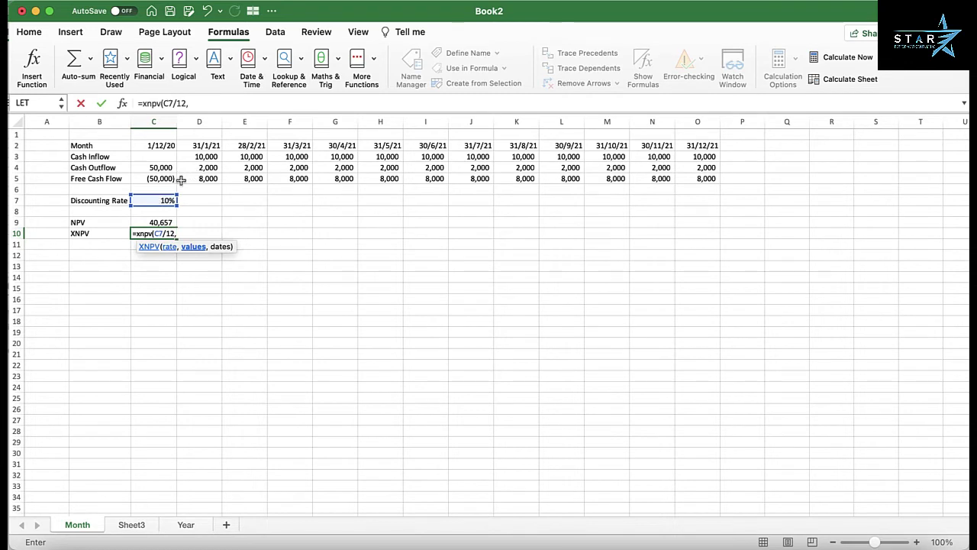
{"action": "left_click_drag", "start_coordinate": [164, 178], "coordinate": [699, 176]}
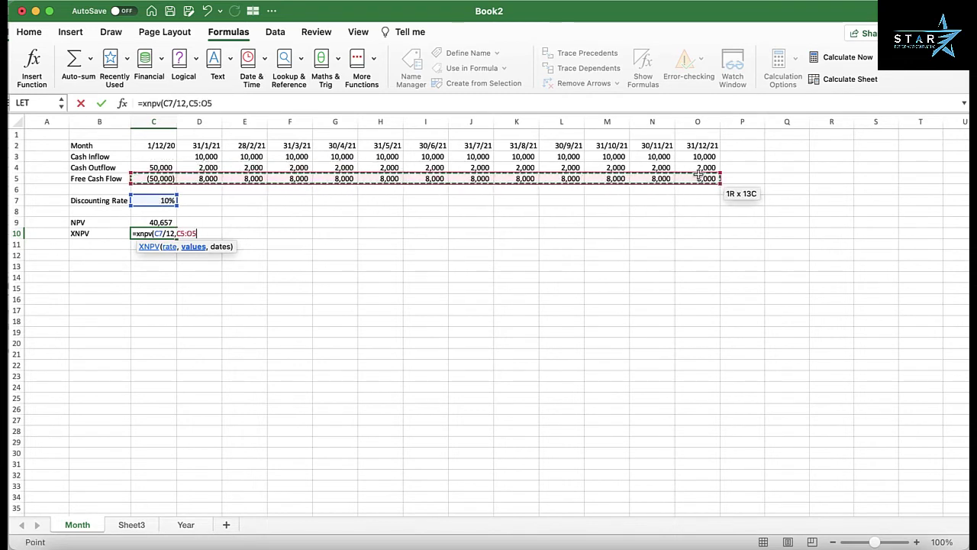
{"action": "type", "text": ","}
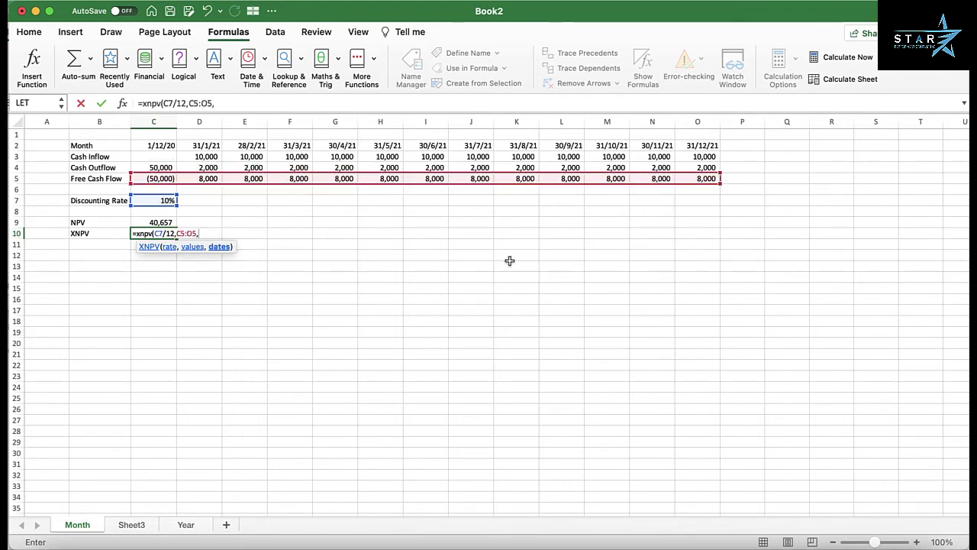
{"action": "left_click_drag", "start_coordinate": [164, 143], "coordinate": [721, 142]}
{"action": "left_click_drag", "start_coordinate": [720, 142], "coordinate": [713, 150]}
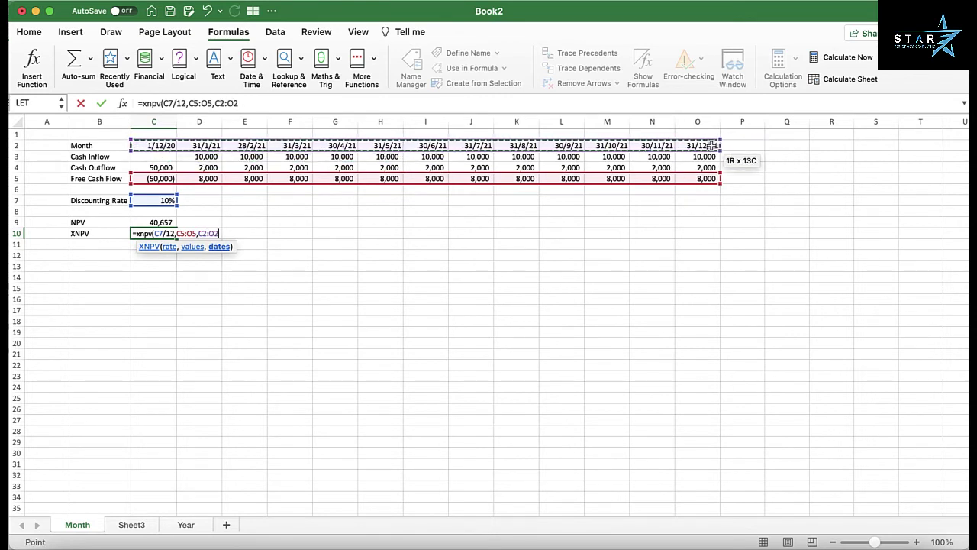
{"action": "type", "text": ")"}
{"action": "key", "text": "Return"}
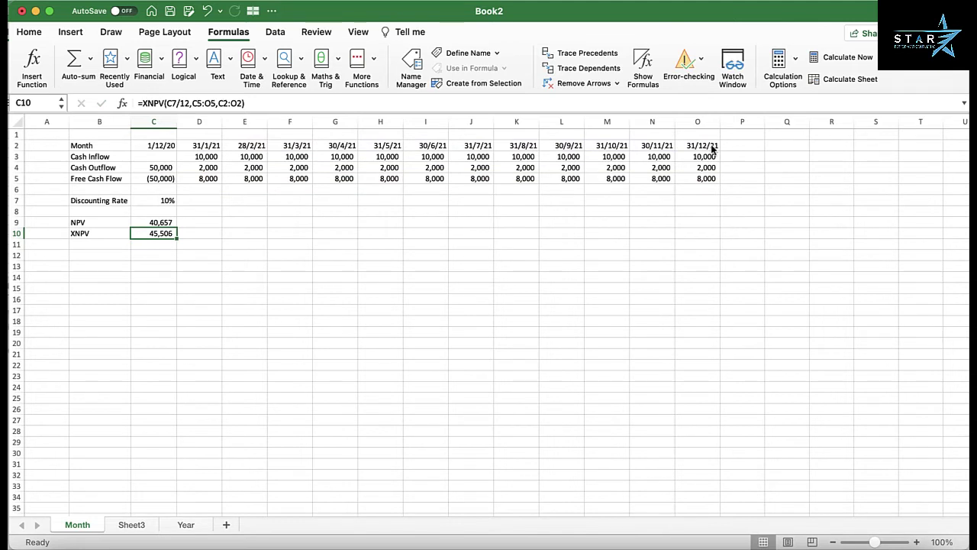
- Review the NPV and XNPV formulas against the dates in C2:O2 on the Month sheet
{"action": "key", "text": "Up"}
{"action": "key", "text": "Down"}
{"action": "left_click", "coordinate": [165, 148]}
{"action": "left_click_drag", "start_coordinate": [165, 148], "coordinate": [712, 145]}
{"action": "left_click", "coordinate": [164, 264]}
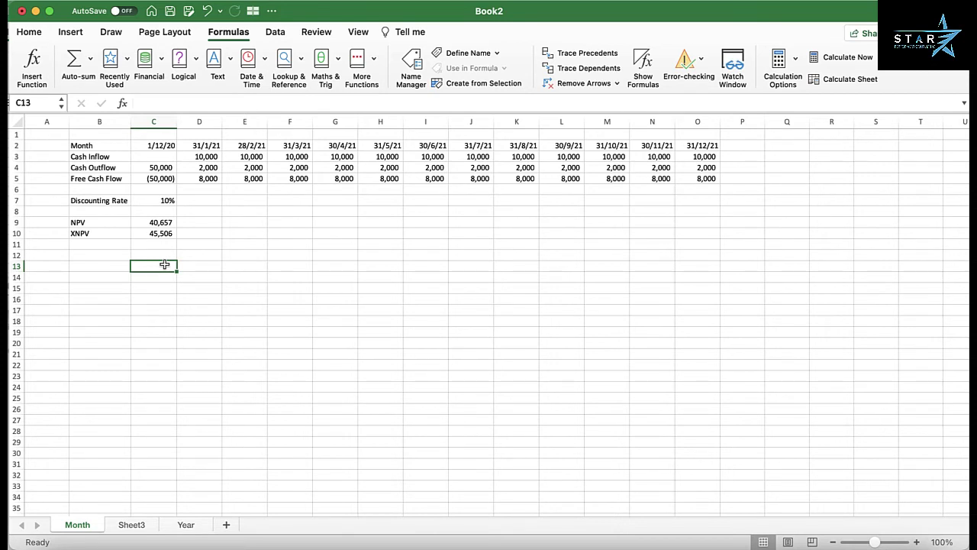
- Open the Year sheet and review its date row, cash flow rows and discounting rate
{"action": "left_click", "coordinate": [187, 525]}
{"action": "left_click", "coordinate": [69, 226]}
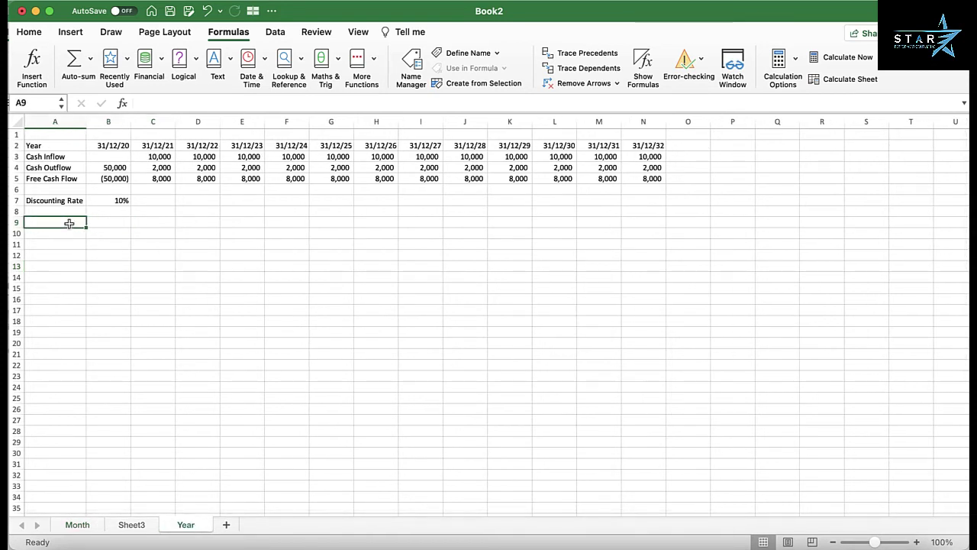
{"action": "left_click", "coordinate": [15, 145]}
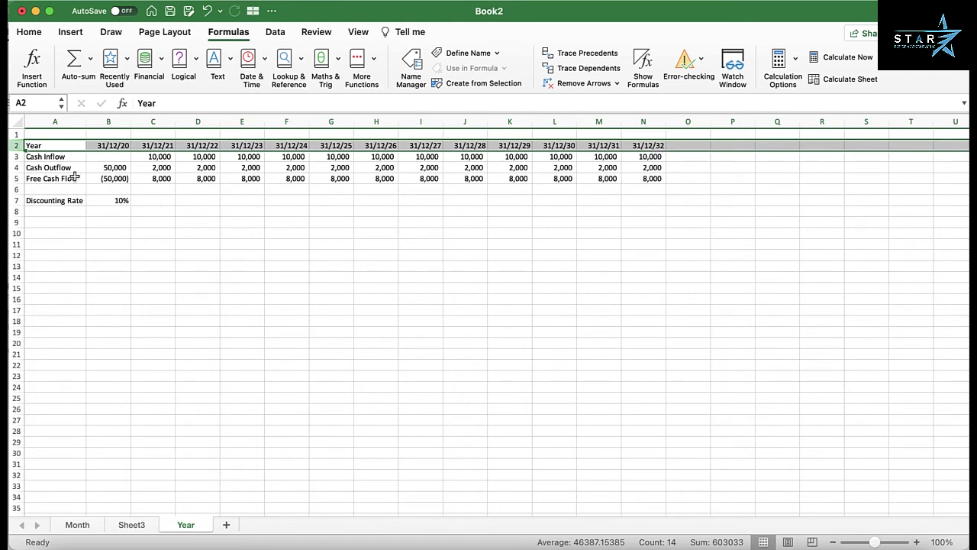
{"action": "left_click", "coordinate": [58, 156]}
{"action": "left_click_drag", "start_coordinate": [58, 156], "coordinate": [61, 177]}
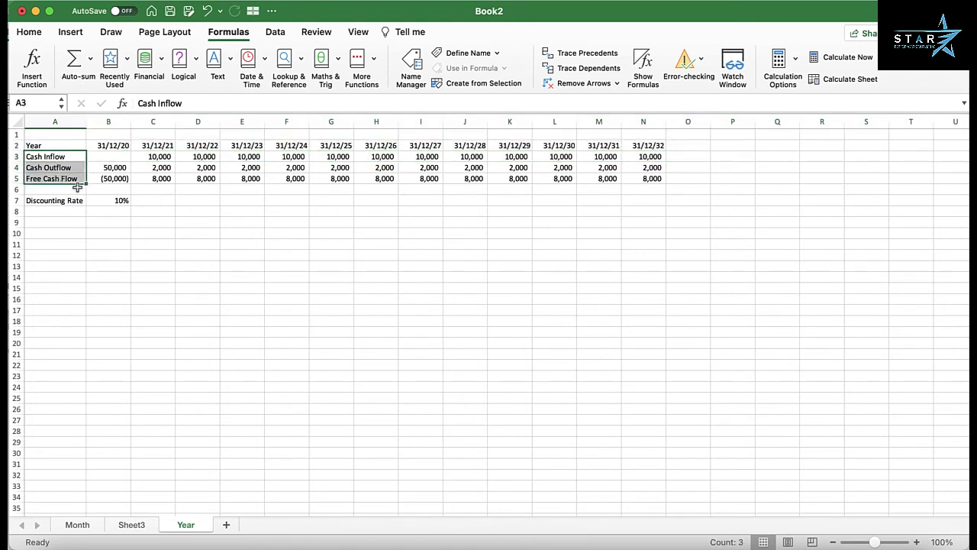
{"action": "left_click", "coordinate": [122, 201]}
- Label cell A9 "NPV" below the discounting rate on the Year sheet
{"action": "left_click", "coordinate": [68, 226]}
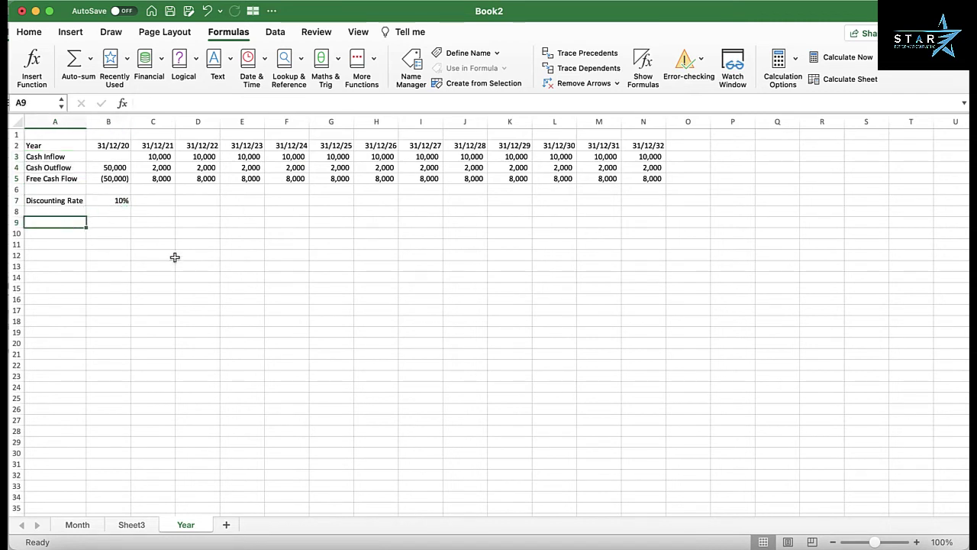
{"action": "type", "text": "NPV"}
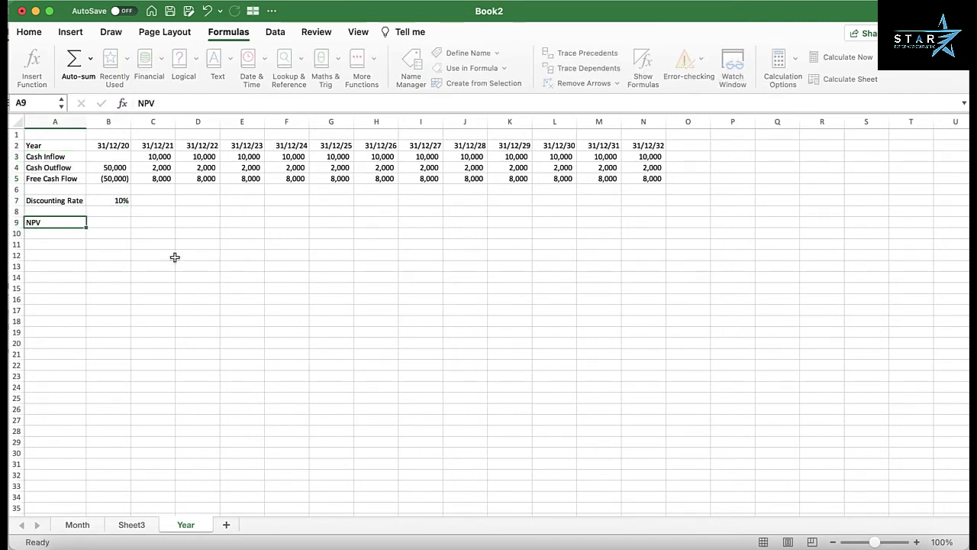
{"action": "key", "text": "Tab"}
- Enter an NPV formula in B9 using rate B7 and the free cash flow range B5:N5
{"action": "type", "text": "="}
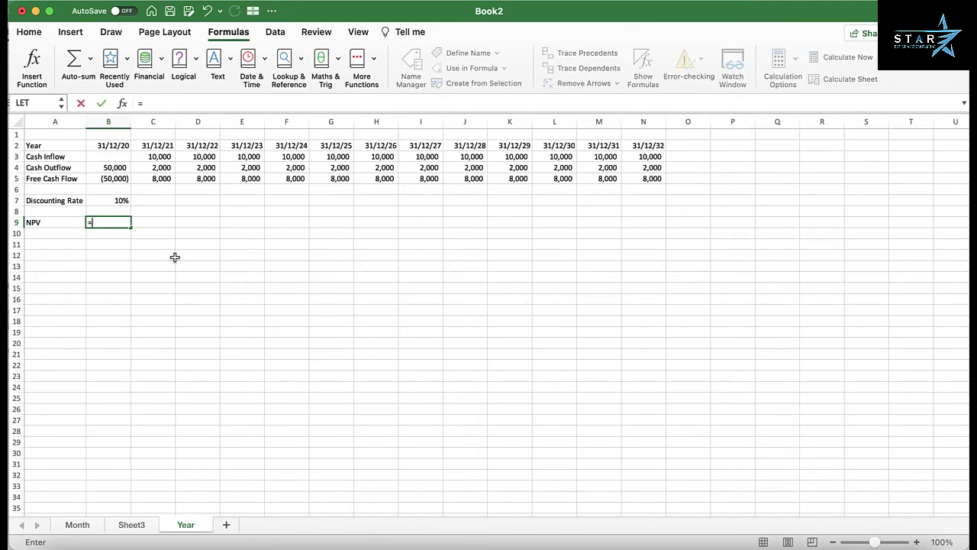
{"action": "type", "text": "npv("}
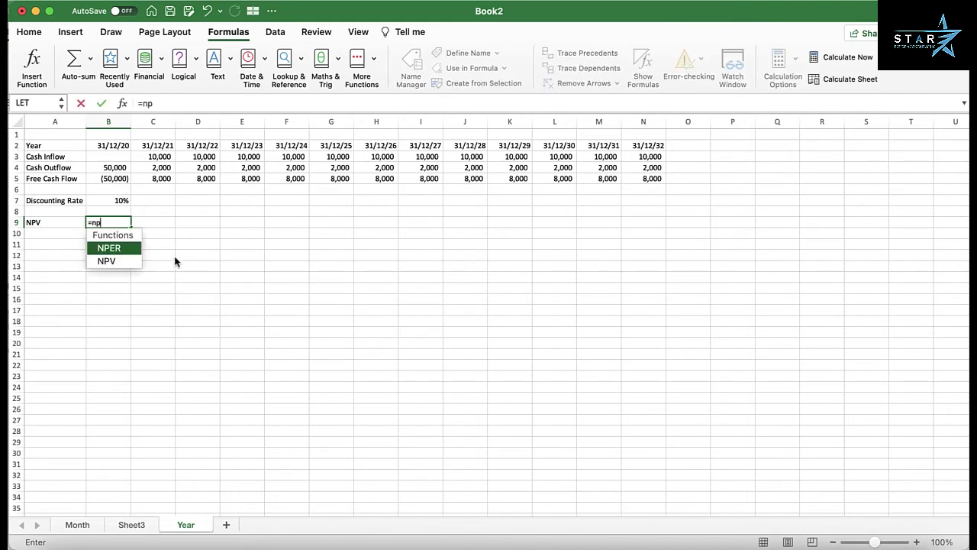
{"action": "key", "text": "Up"}
{"action": "key", "text": "Up"}
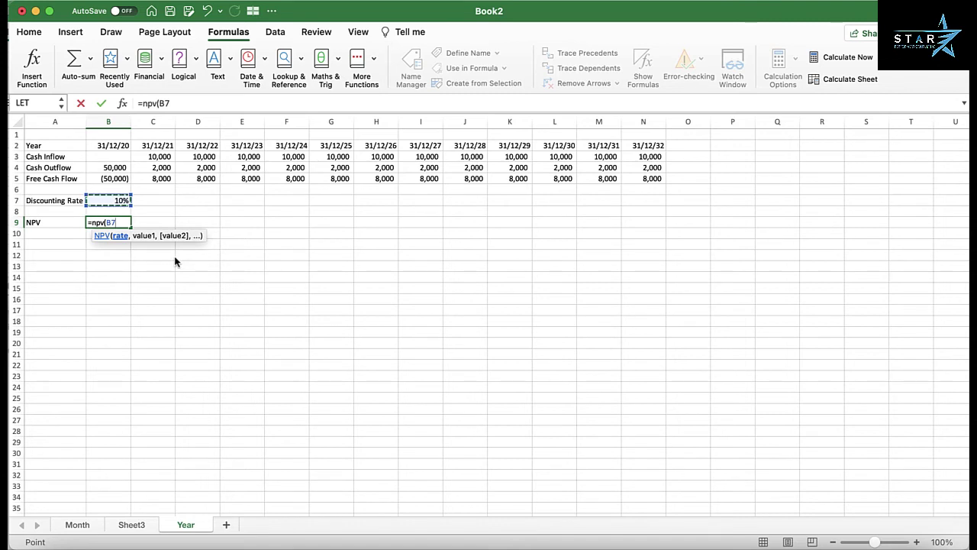
{"action": "type", "text": ","}
{"action": "key", "text": "Up"}
{"action": "key", "text": "Up"}
{"action": "key", "text": "Up"}
{"action": "key", "text": "Up"}
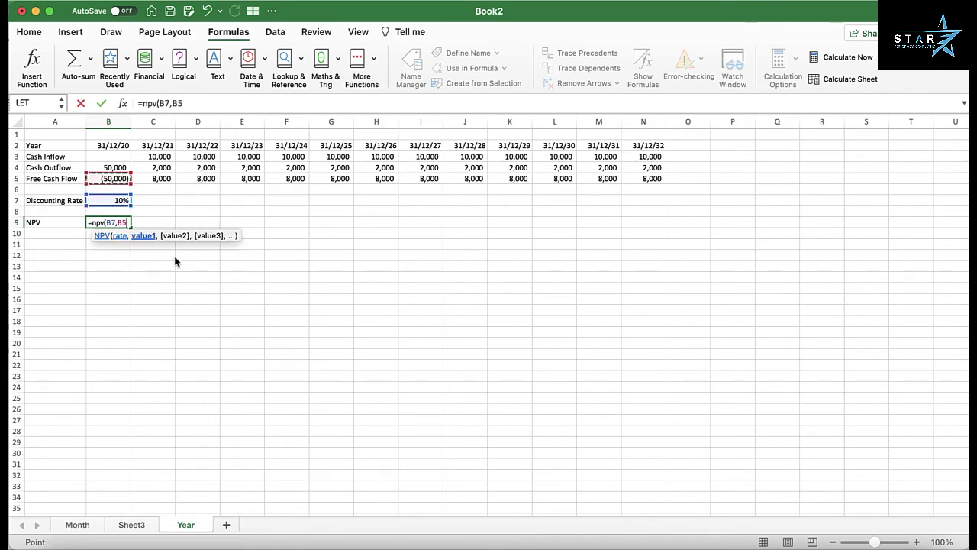
{"action": "key", "text": "super+shift+Right"}
{"action": "type", "text": ")"}
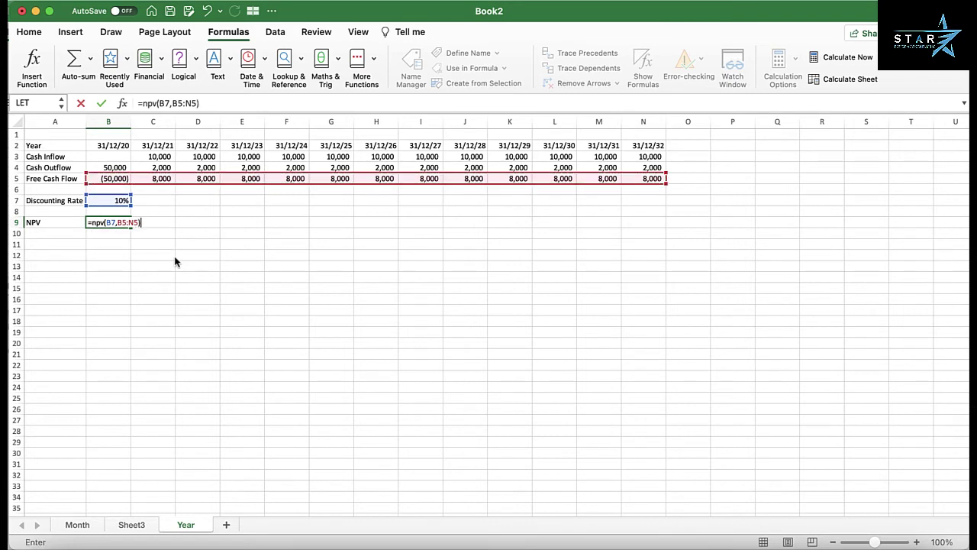
{"action": "key", "text": "Return"}
{"action": "key", "text": "Up"}
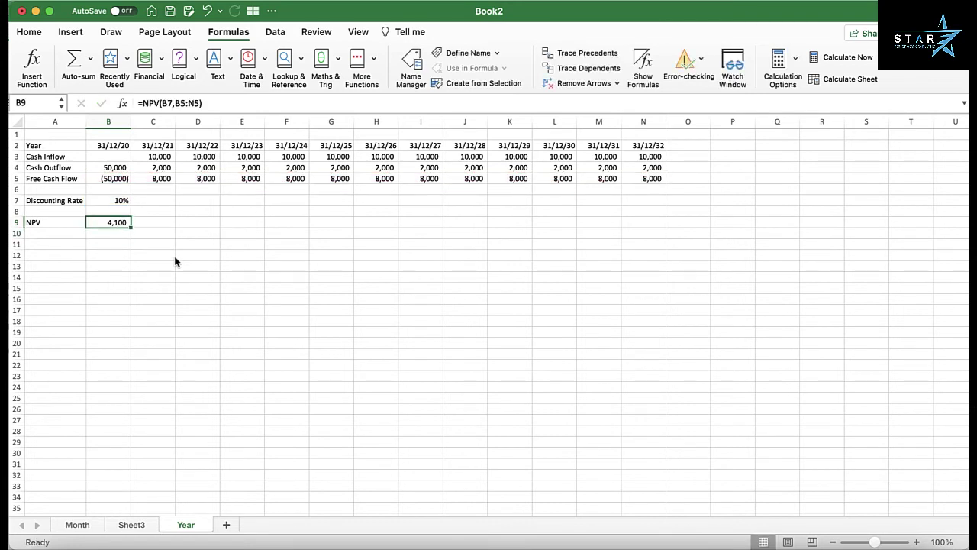
- Label cell A10 "XNPV" below the NPV label on the Year sheet
{"action": "key", "text": "Down"}
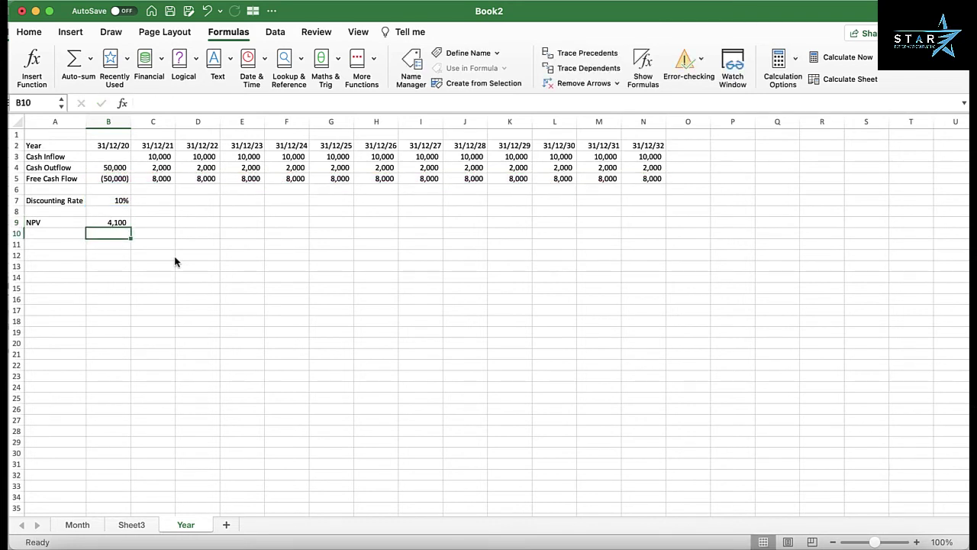
{"action": "key", "text": "Left"}
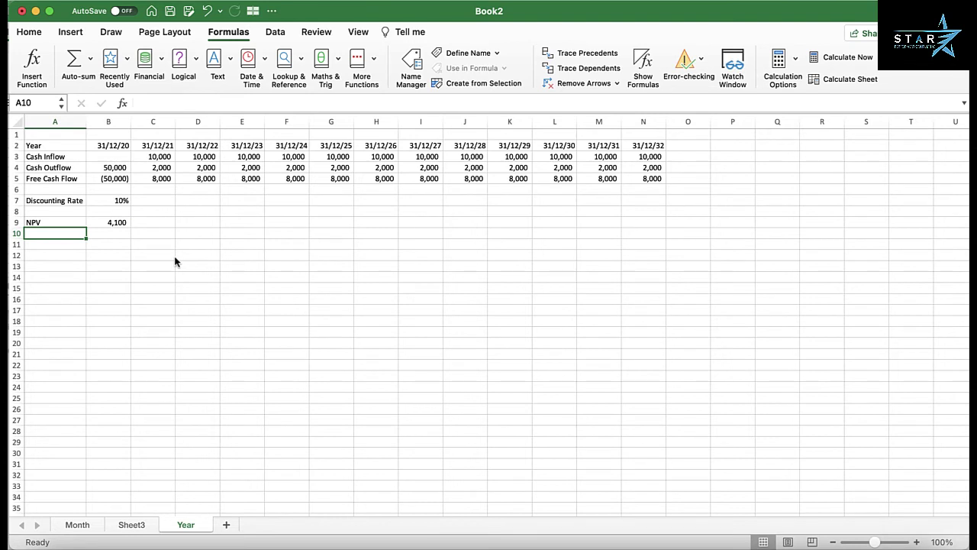
{"action": "type", "text": "XNPV"}
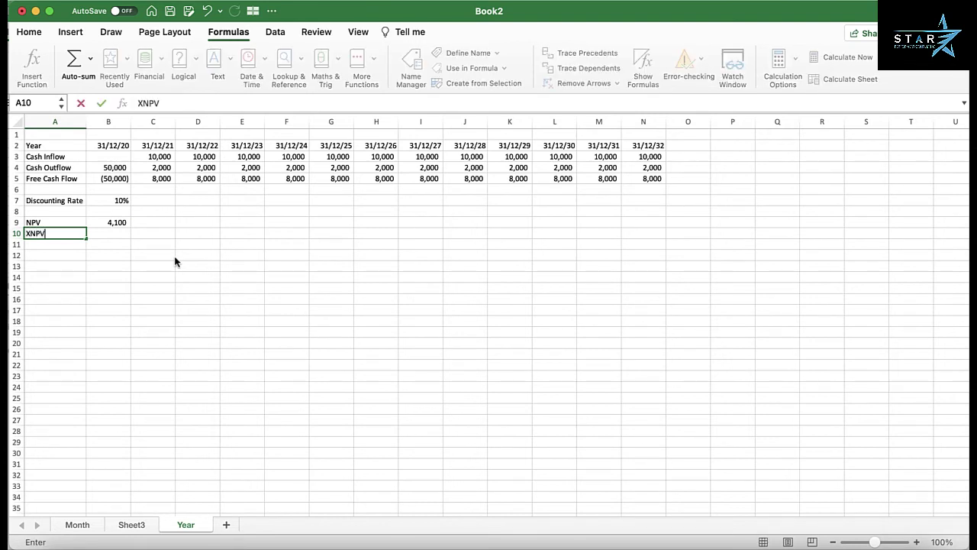
{"action": "key", "text": "Return"}
- Enter an XNPV formula in B10 using rate B7, free cash flows B5:N5 and dates B2:N2
{"action": "key", "text": "Up"}
{"action": "key", "text": "Right"}
{"action": "type", "text": "="}
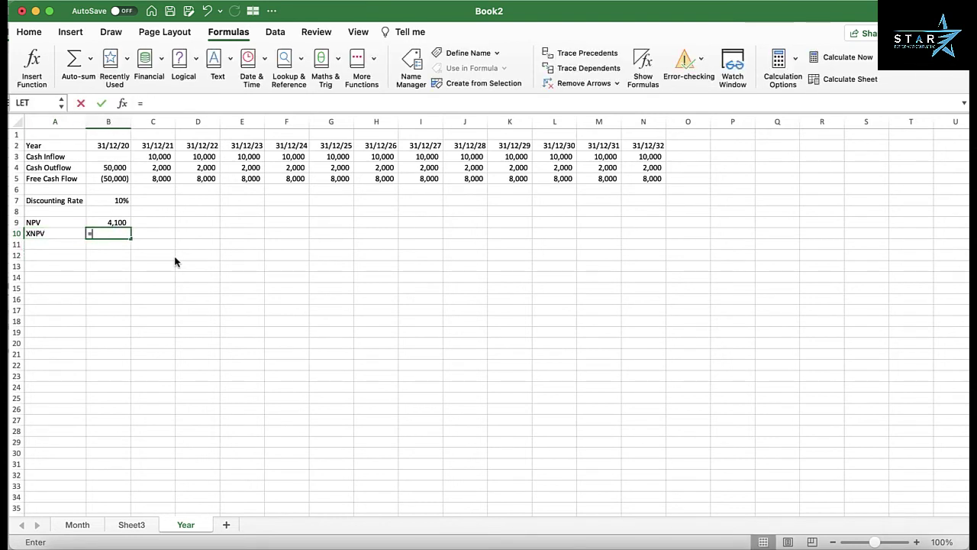
{"action": "type", "text": "xnpv"}
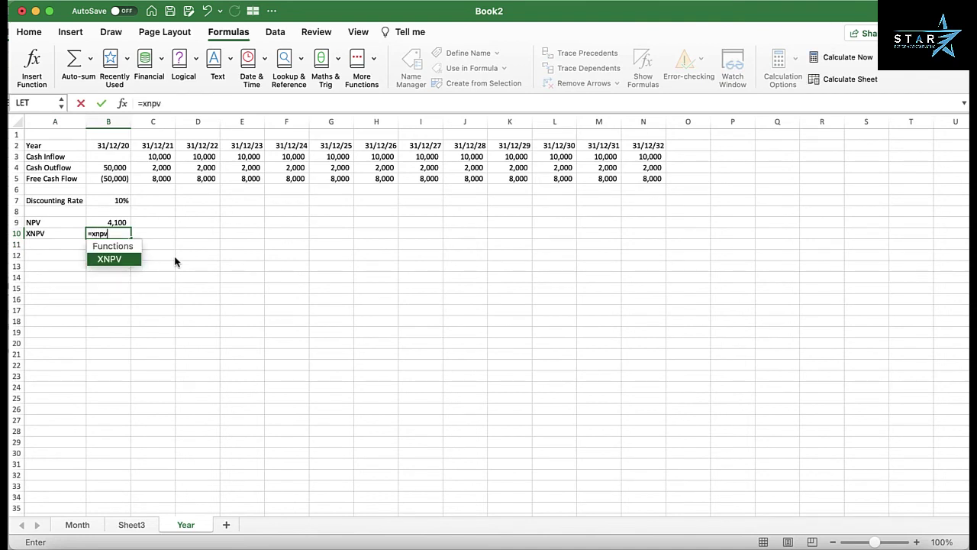
{"action": "type", "text": "("}
{"action": "key", "text": "Up"}
{"action": "key", "text": "Up"}
{"action": "key", "text": "Up"}
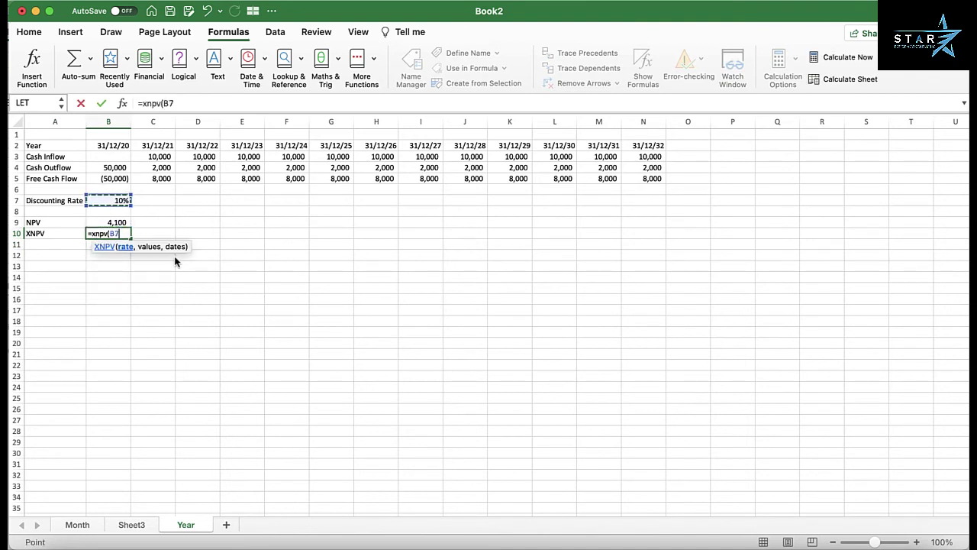
{"action": "type", "text": ","}
{"action": "key", "text": "Up"}
{"action": "key", "text": "Up"}
{"action": "key", "text": "Up"}
{"action": "key", "text": "Up"}
{"action": "key", "text": "Up"}
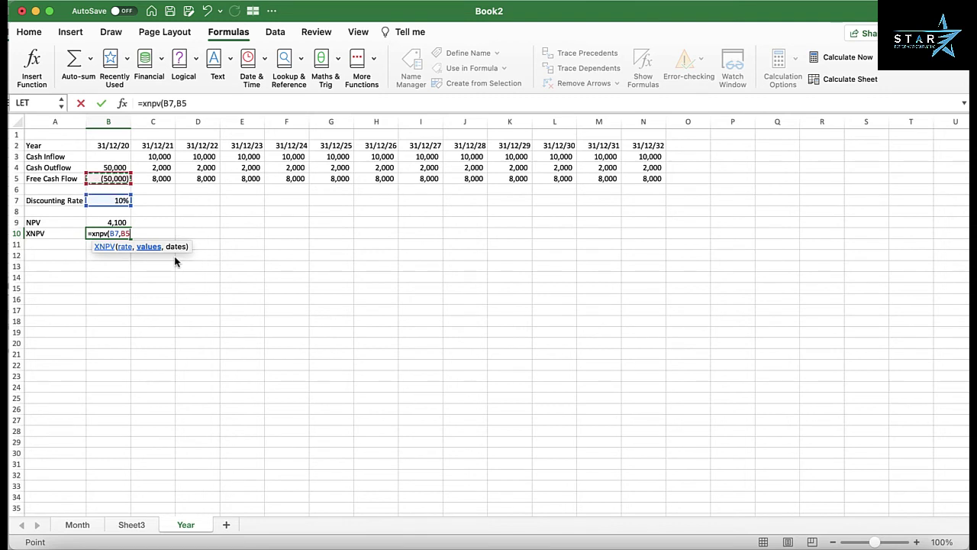
{"action": "key", "text": "ctrl+shift+Right"}
{"action": "type", "text": ","}
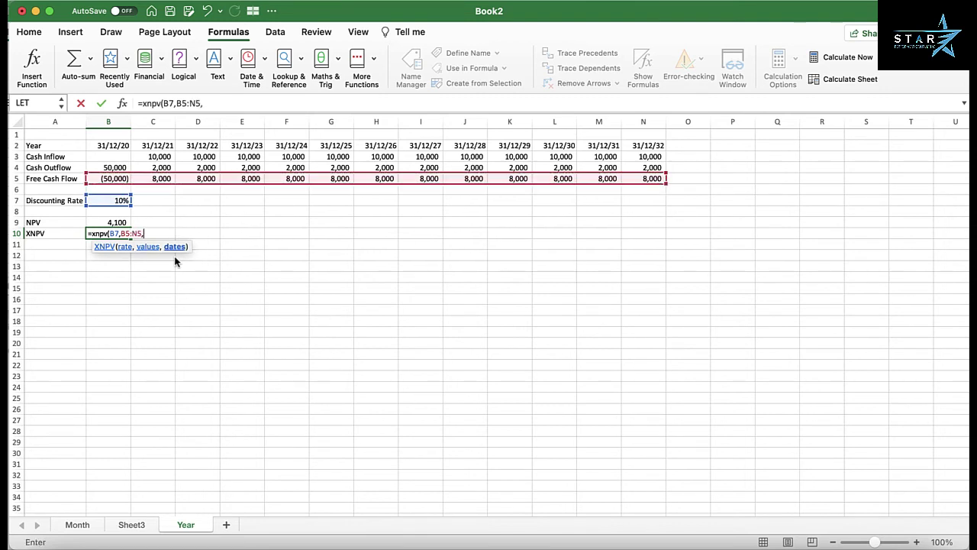
{"action": "key", "text": "Up"}
{"action": "key", "text": "Up"}
{"action": "key", "text": "Up"}
{"action": "key", "text": "Up"}
{"action": "key", "text": "Up"}
{"action": "key", "text": "Up"}
{"action": "key", "text": "Up"}
{"action": "key", "text": "Up"}
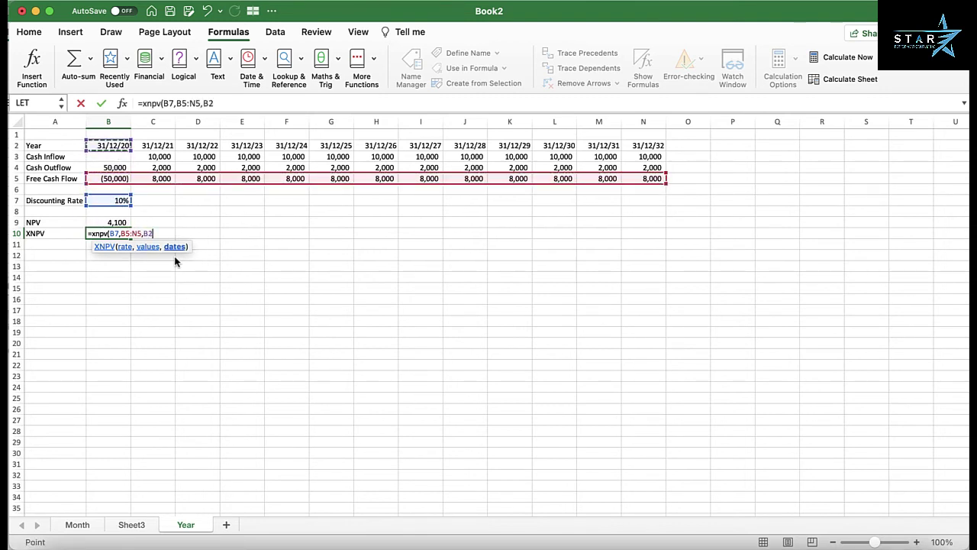
{"action": "key", "text": "ctrl+shift+Right"}
{"action": "type", "text": ")"}
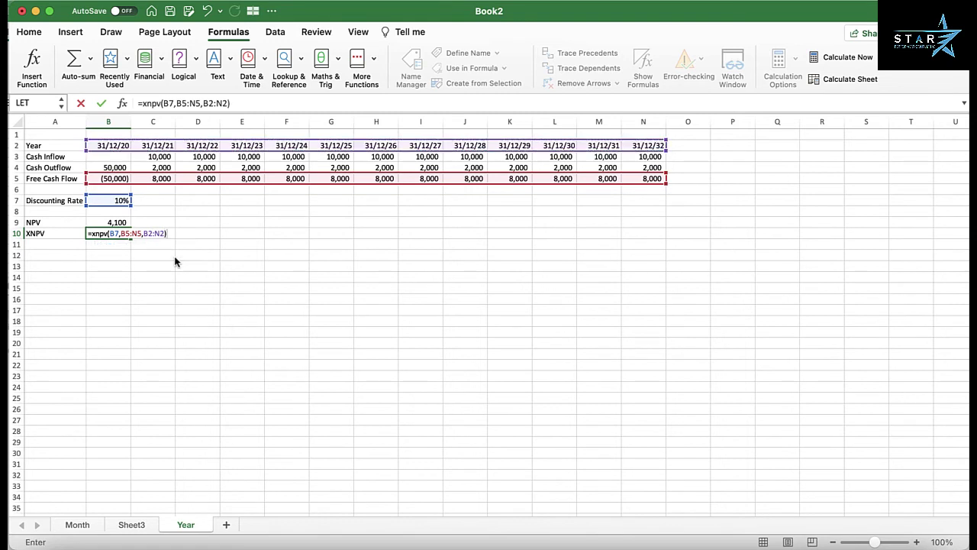
{"action": "key", "text": "Return"}
{"action": "key", "text": "Up"}
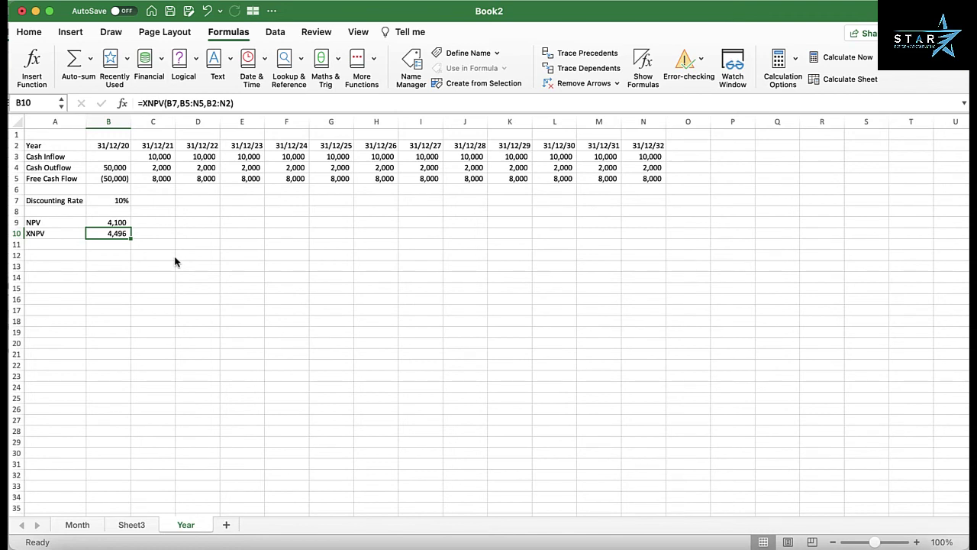
- Change the date in H2 to 1/6/2026 and check the XNPV result in B10
{"action": "left_click", "coordinate": [375, 145]}
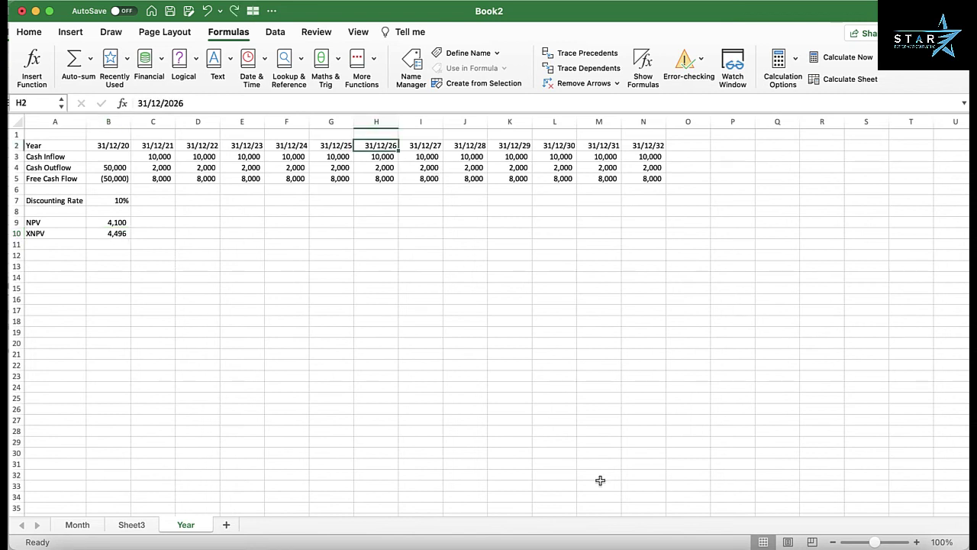
{"action": "key", "text": "F2"}
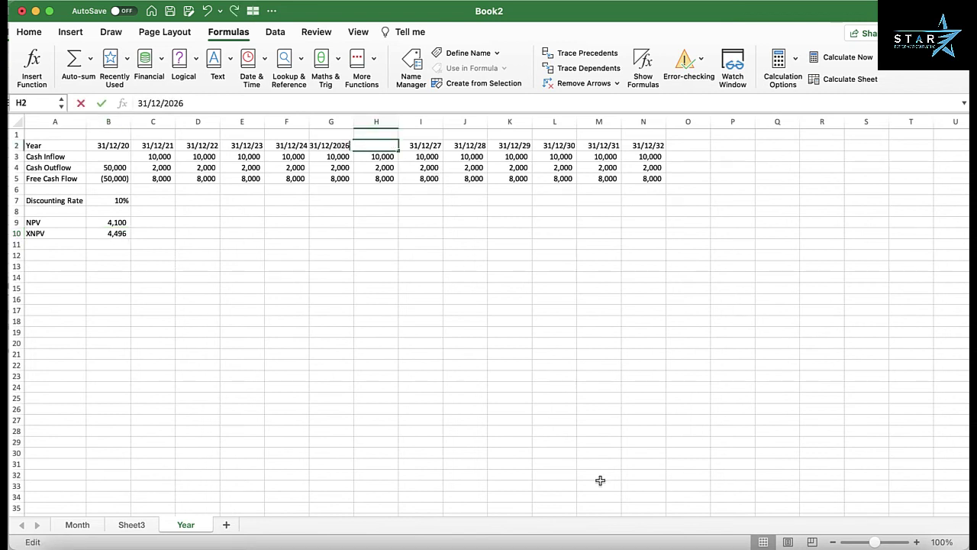
{"action": "key", "text": "Left"}
{"action": "key", "text": "Left"}
{"action": "key", "text": "Left"}
{"action": "key", "text": "Left"}
{"action": "key", "text": "Left"}
{"action": "key", "text": "Left"}
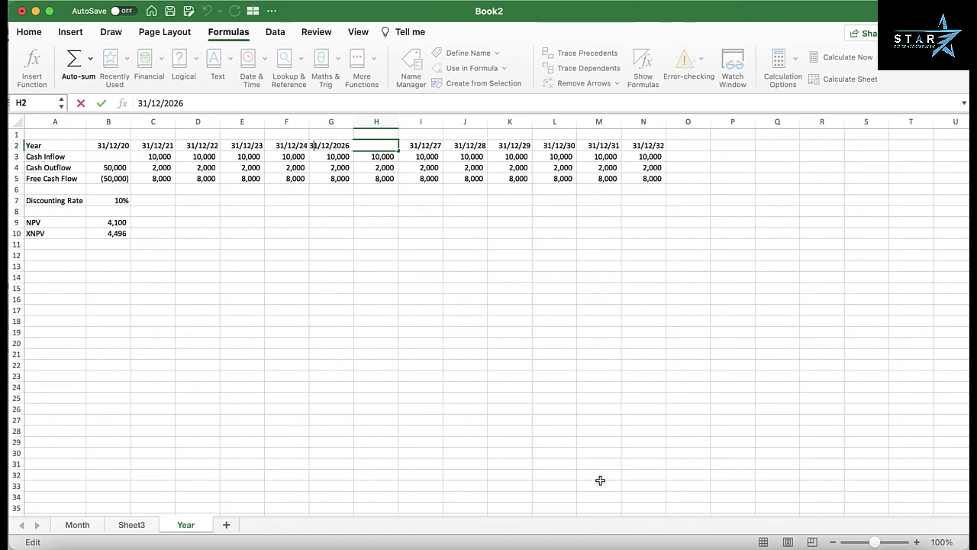
{"action": "key", "text": "Left"}
{"action": "key", "text": "Left"}
{"action": "key", "text": "Left"}
{"action": "key", "text": "BackSpace"}
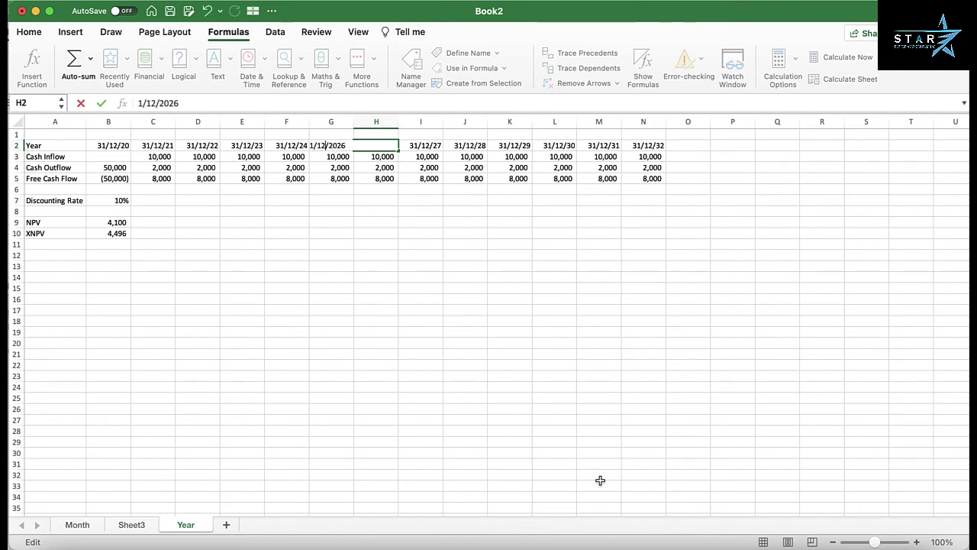
{"action": "key", "text": "BackSpace"}
{"action": "key", "text": "BackSpace"}
{"action": "type", "text": "6"}
{"action": "key", "text": "Return"}
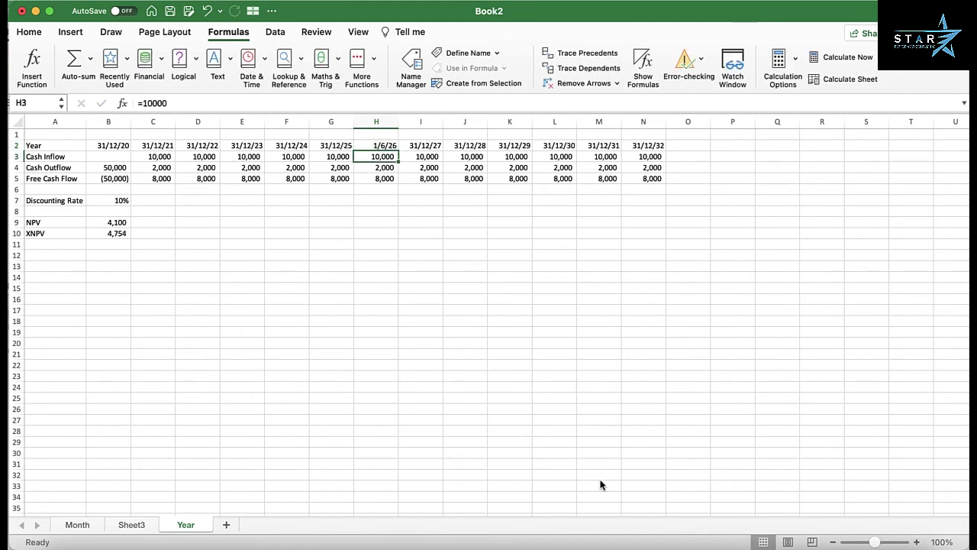
{"action": "left_click", "coordinate": [115, 235]}
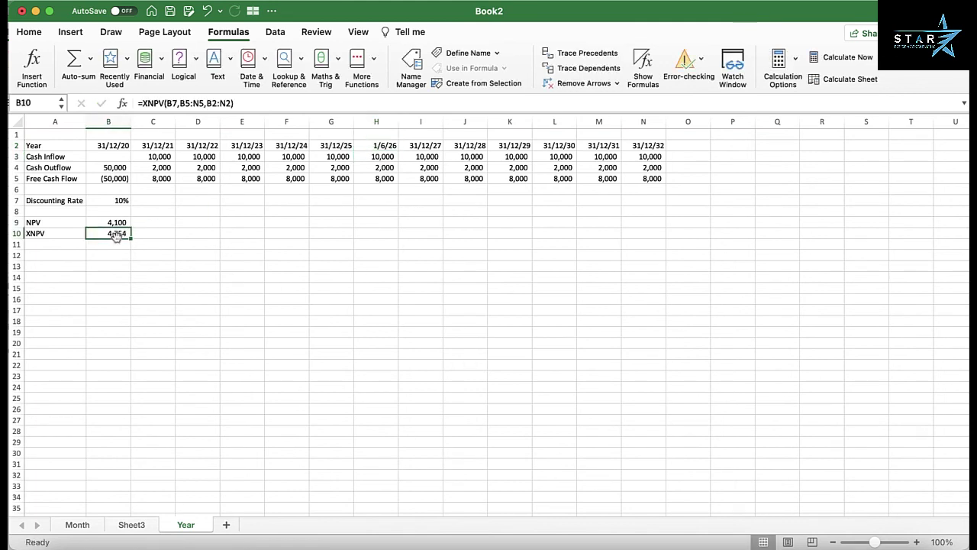
{"action": "left_click", "coordinate": [171, 253]}
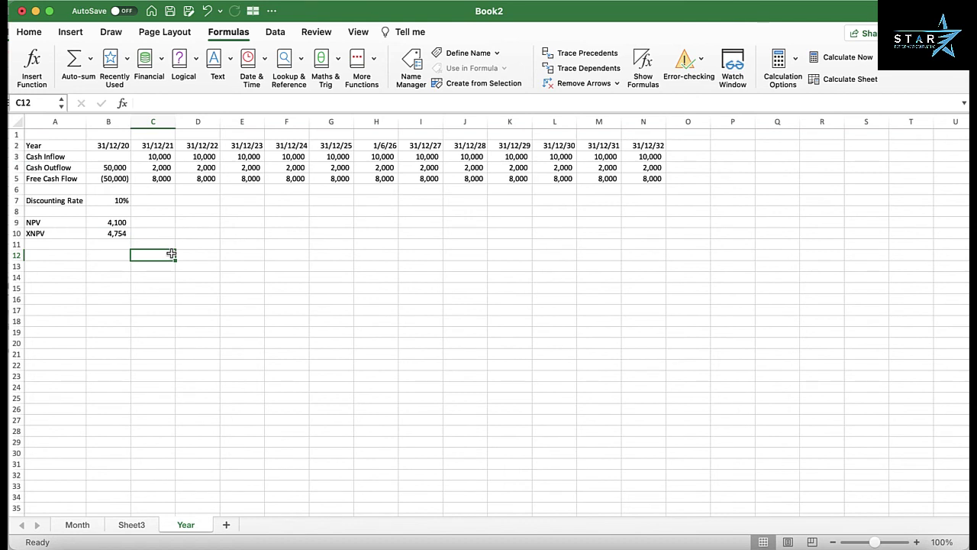